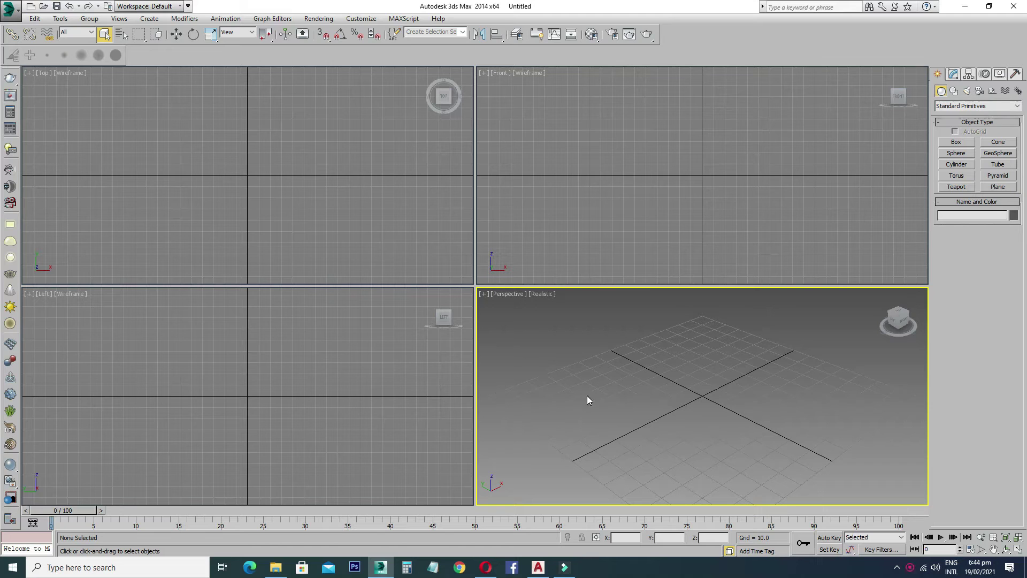
- Maximize the Perspective view and draw a large plane (440.517 × 355.458) over the grid
middle_click_drag(637, 410, 632, 410)
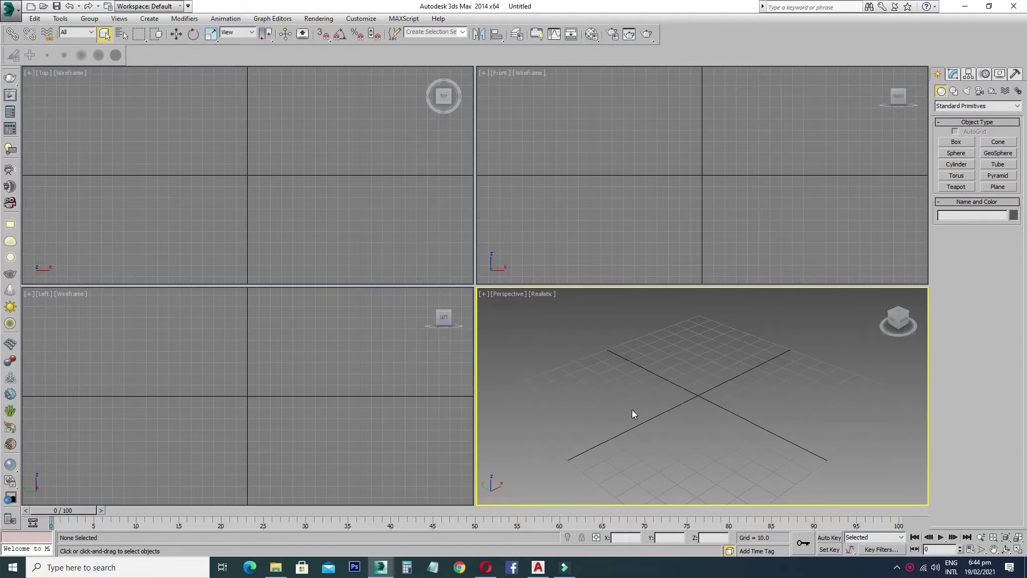
key("alt+w")
mouse_move(757, 321)
middle_mouse_down("alt")
mouse_move(662, 321)
mouse_move(632, 282)
mouse_move(944, 246)
middle_mouse_up("alt")
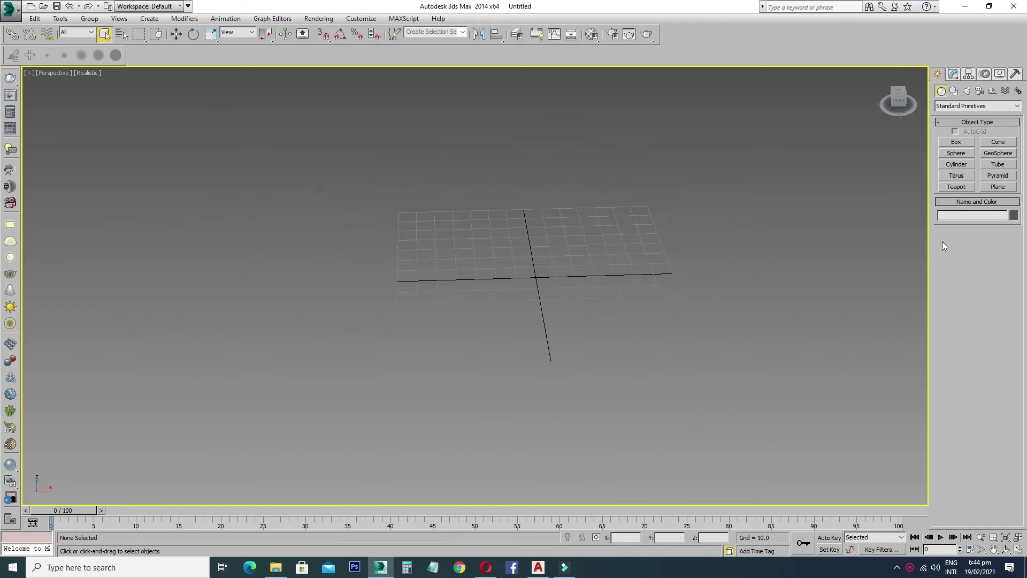
left_click(998, 187)
left_click_drag(397, 372, 658, 167)
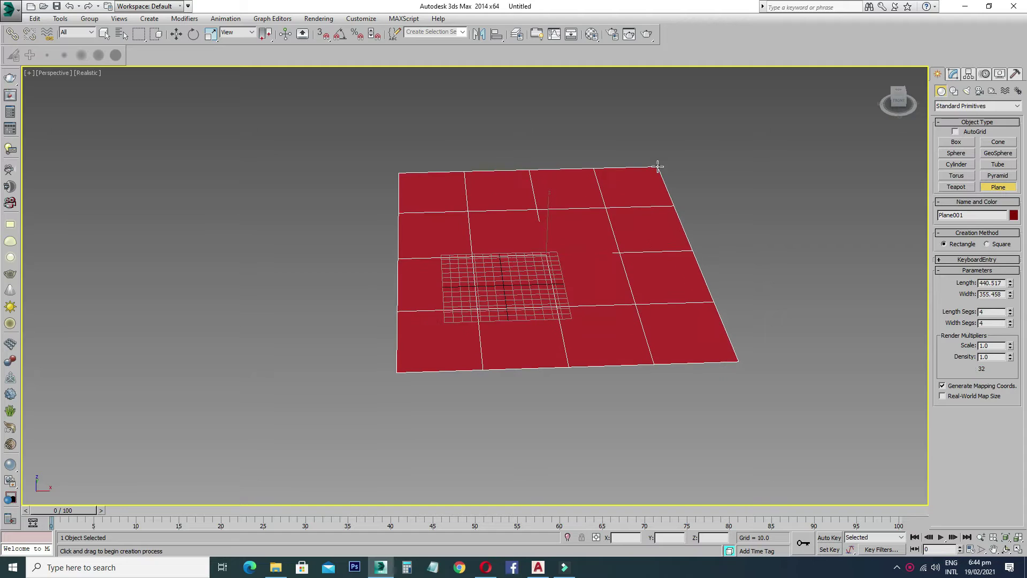
- Set the plane's object colour to white
scroll(558, 257, "up", 3)
scroll(551, 273, "up", 2)
scroll(545, 282, "up", 1)
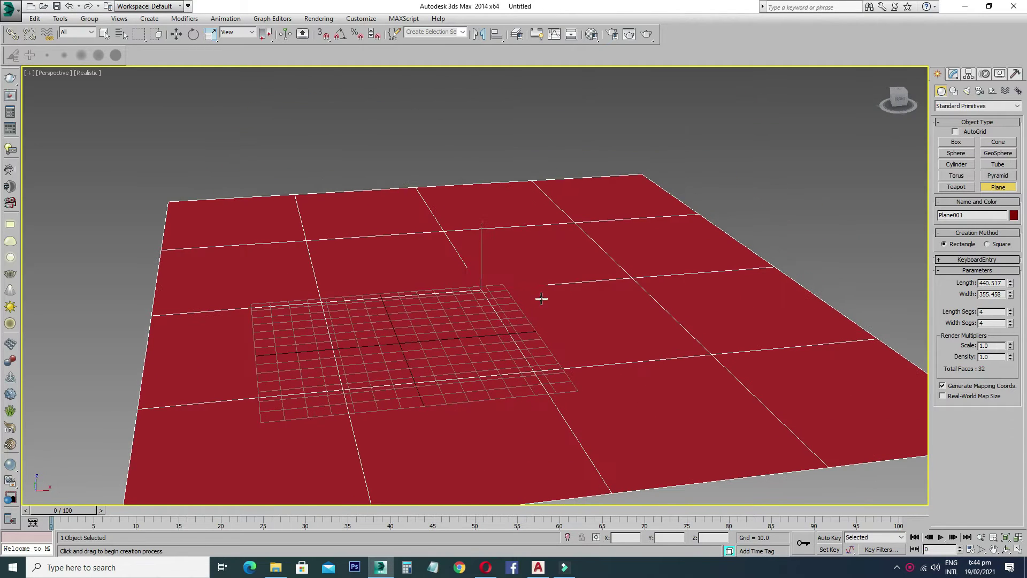
left_click(1013, 215)
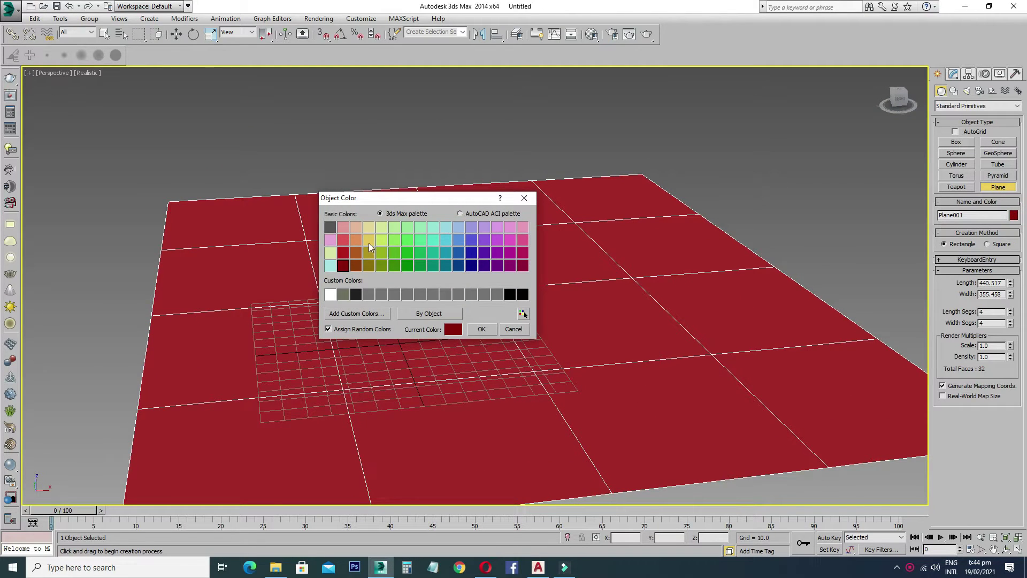
left_click(330, 294)
left_click(482, 329)
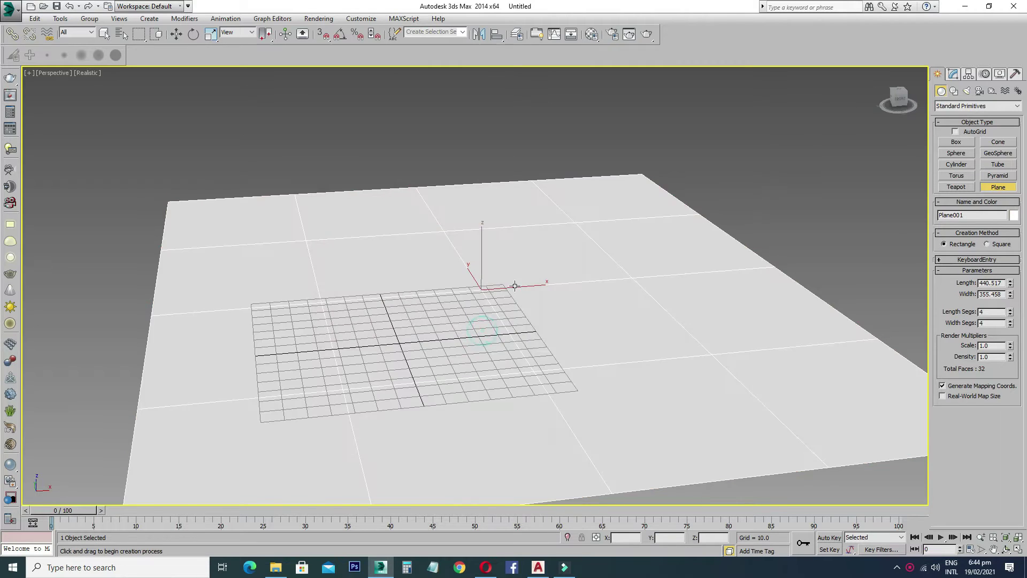
scroll(508, 303, "up", 3)
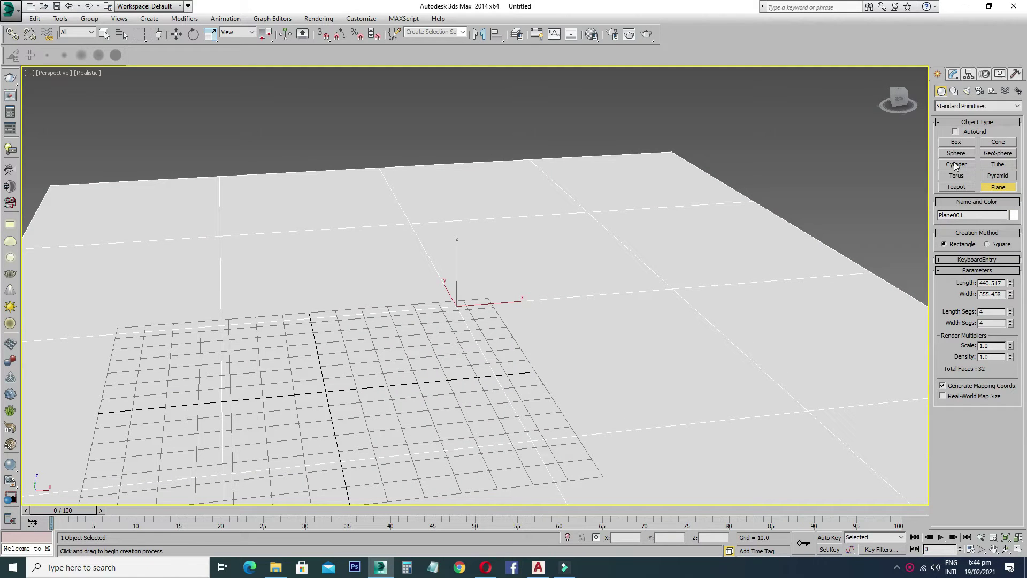
- Create a teapot of radius 22.34 on the plane and raise its segments from 4 to 10
left_click(956, 186)
scroll(594, 243, "down", 3)
middle_click_drag(594, 243, 481, 284, "alt")
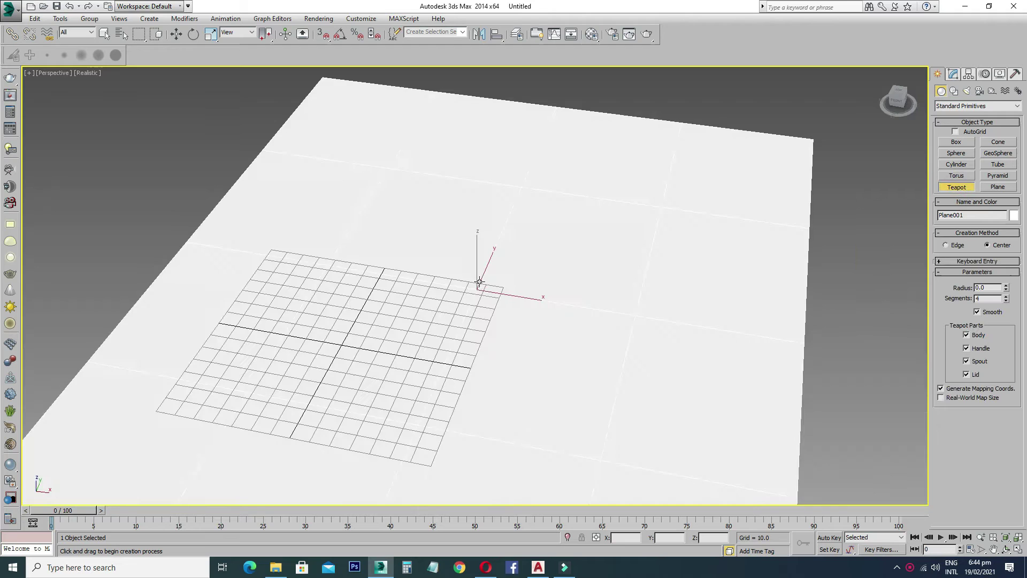
left_click_drag(431, 239, 433, 258)
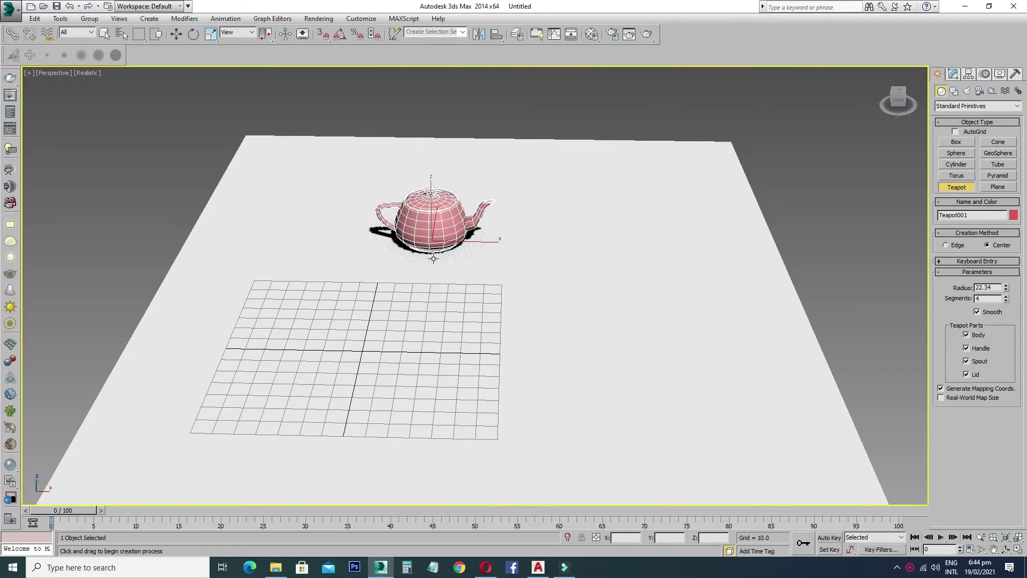
scroll(439, 231, "up", 4)
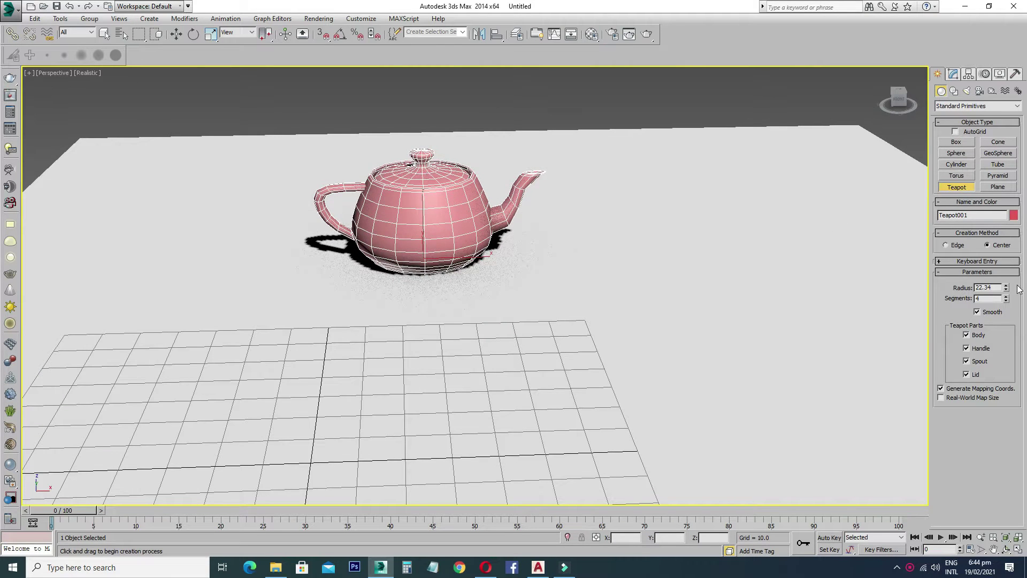
left_click_drag(1005, 299, 1005, 292)
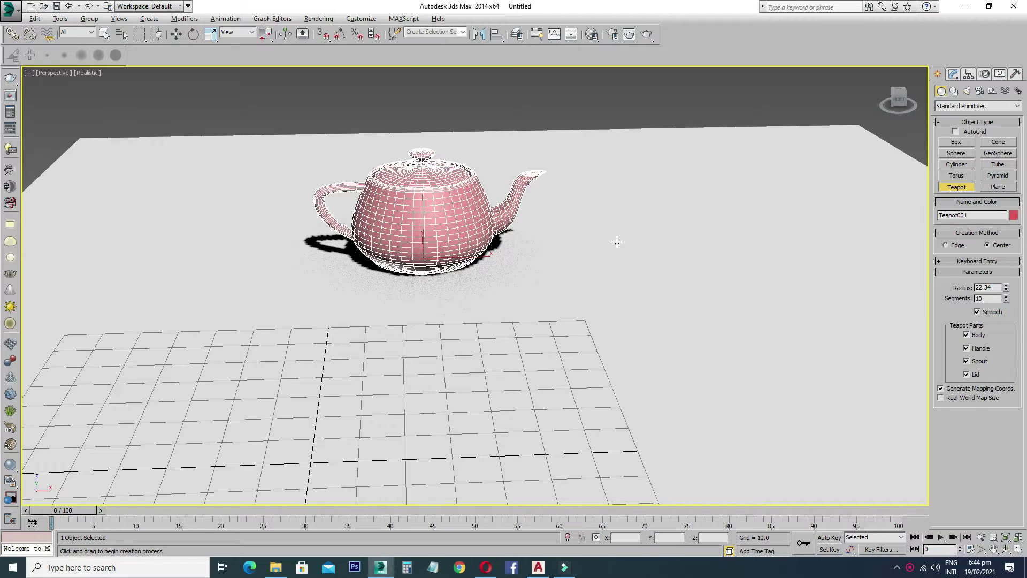
middle_click_drag(616, 242, 583, 219, "alt")
- Shift-clone the teapot sideways with Move, then undo the copies
left_click(176, 34)
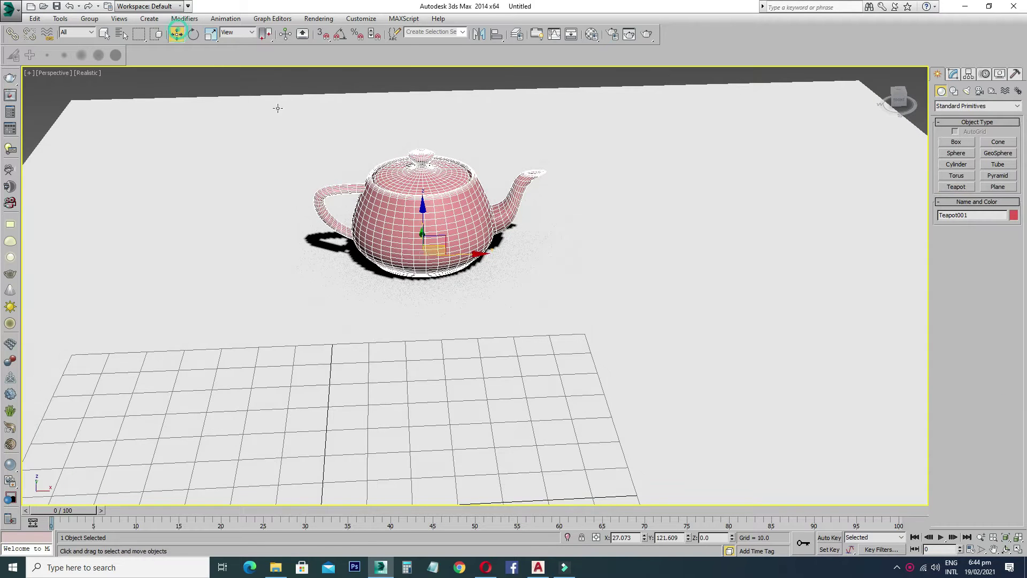
left_click_drag(476, 253, 694, 252, "shift")
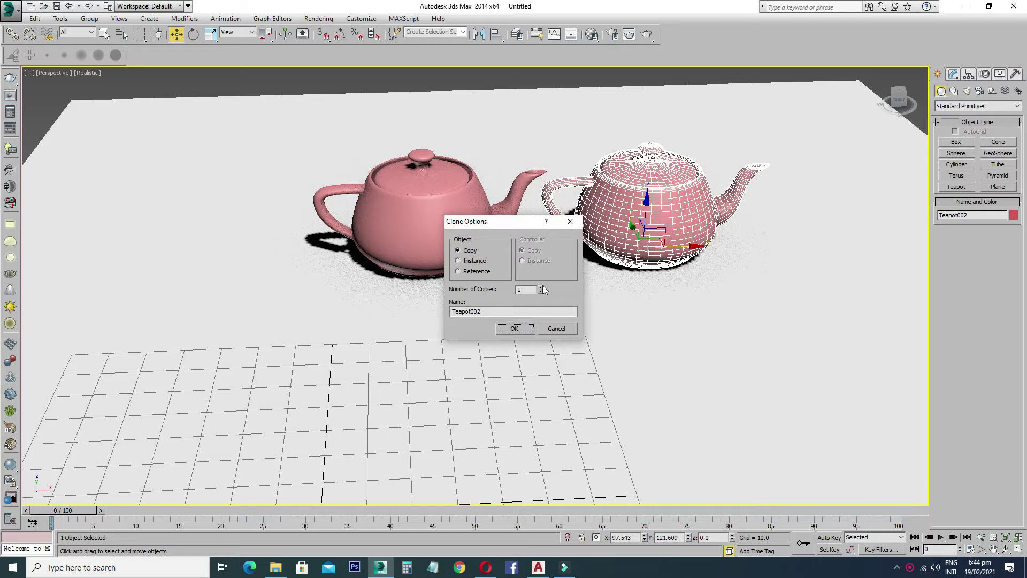
left_click(540, 287)
left_click(523, 328)
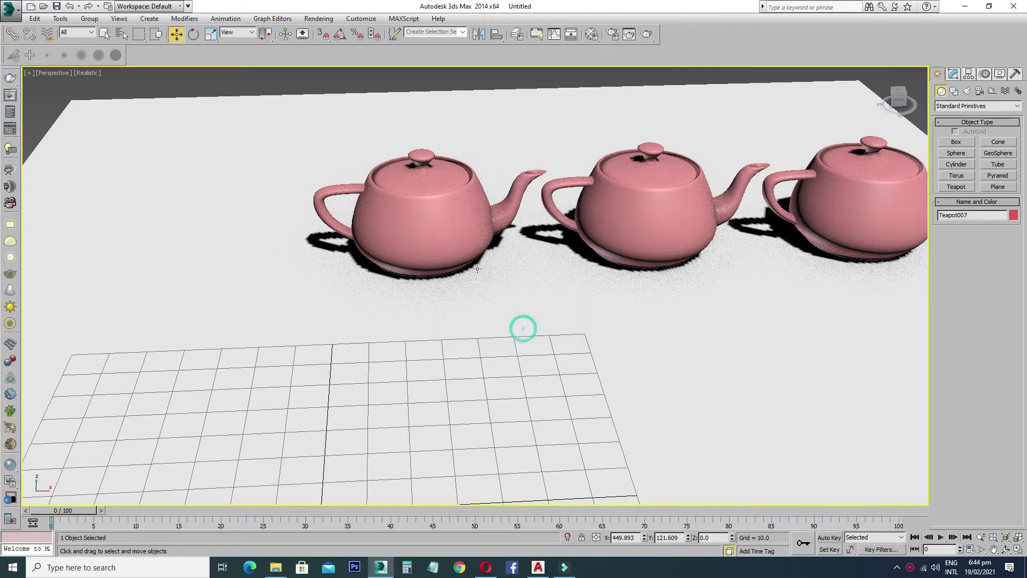
scroll(471, 262, "down", 3)
mouse_move(465, 260)
middle_mouse_down("alt")
mouse_move(600, 251)
mouse_move(514, 282)
middle_mouse_up("alt")
scroll(538, 250, "up", 2)
mouse_move(538, 250)
middle_mouse_down("alt")
mouse_move(483, 273)
mouse_move(474, 265)
middle_mouse_up("alt")
key("ctrl+z")
- Shift-clone the teapot along X with 2 copies, forming a row of three
mouse_move(551, 254)
middle_mouse_down("alt")
mouse_move(535, 292)
mouse_move(530, 227)
middle_mouse_up("alt")
left_click_drag(527, 222, 652, 234, "shift")
left_click(540, 288)
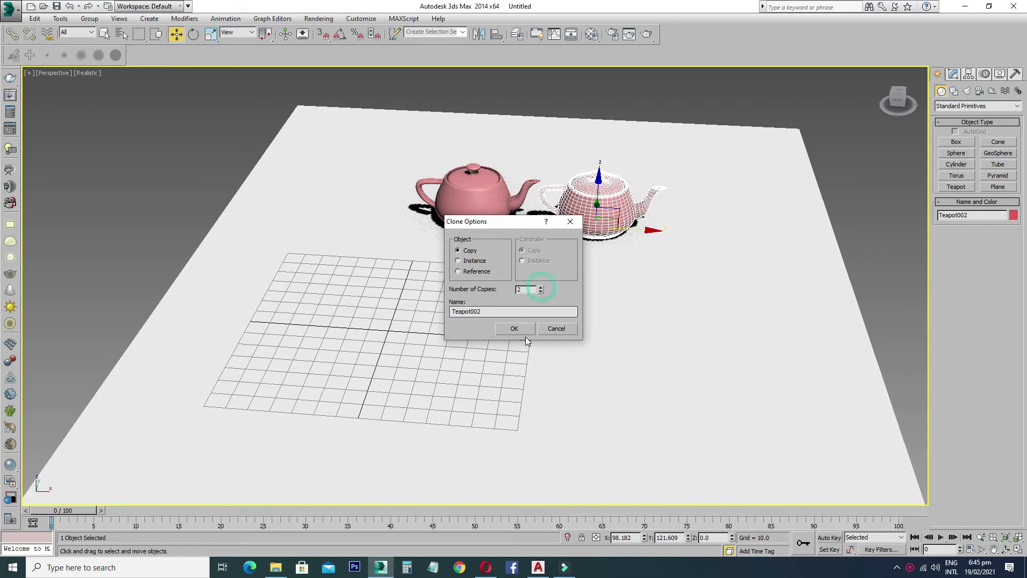
left_click(514, 328)
middle_click_drag(594, 286, 507, 307)
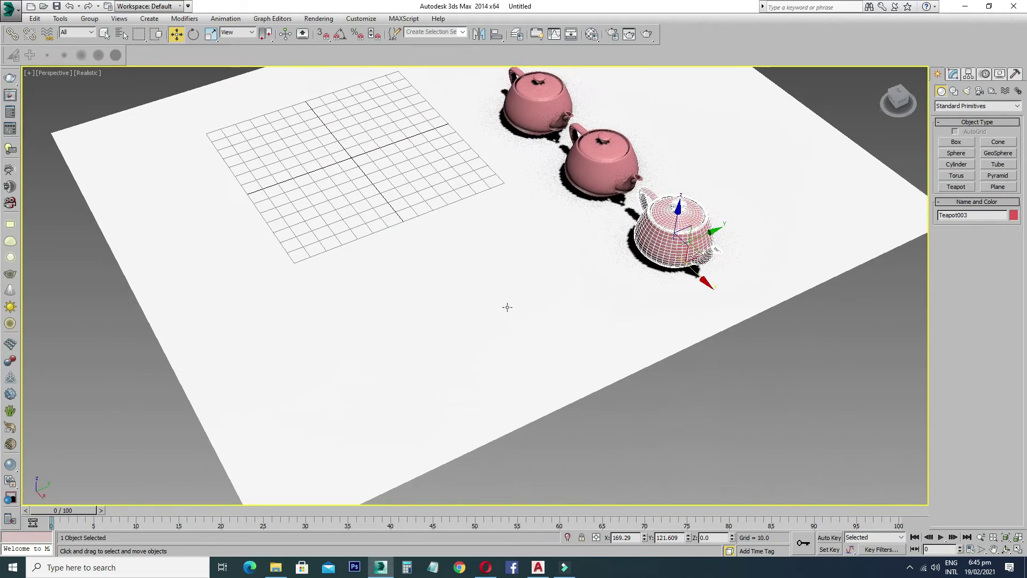
- Select all three teapots and clone the row twice sideways into a 3×3 grid
left_click(608, 183, "ctrl")
left_click(558, 123, "ctrl")
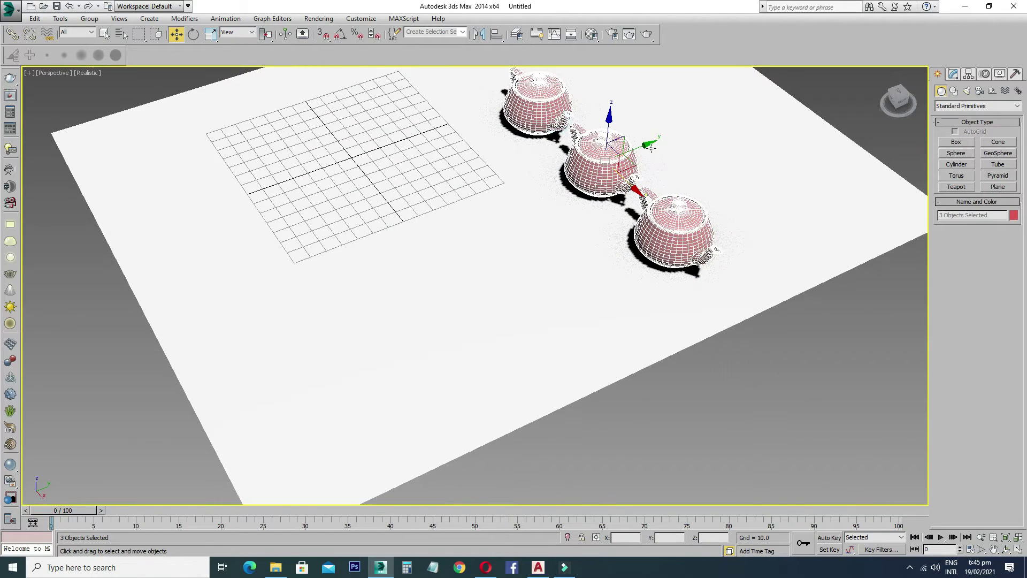
left_click_drag(647, 144, 568, 177, "shift")
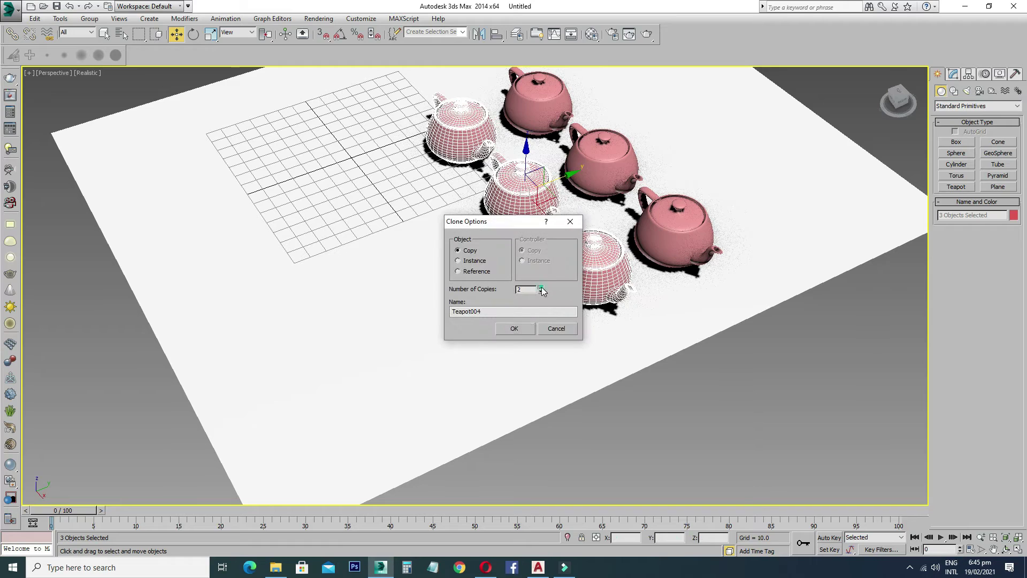
left_click(514, 327)
middle_click_drag(515, 323, 535, 291, "alt")
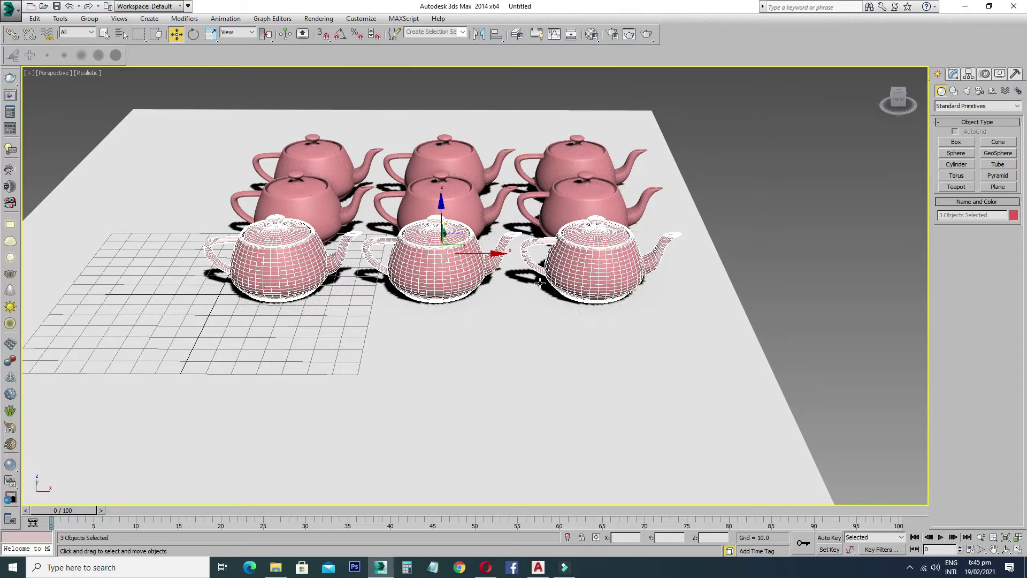
middle_click_drag(535, 297, 469, 320, "alt")
left_click(470, 320)
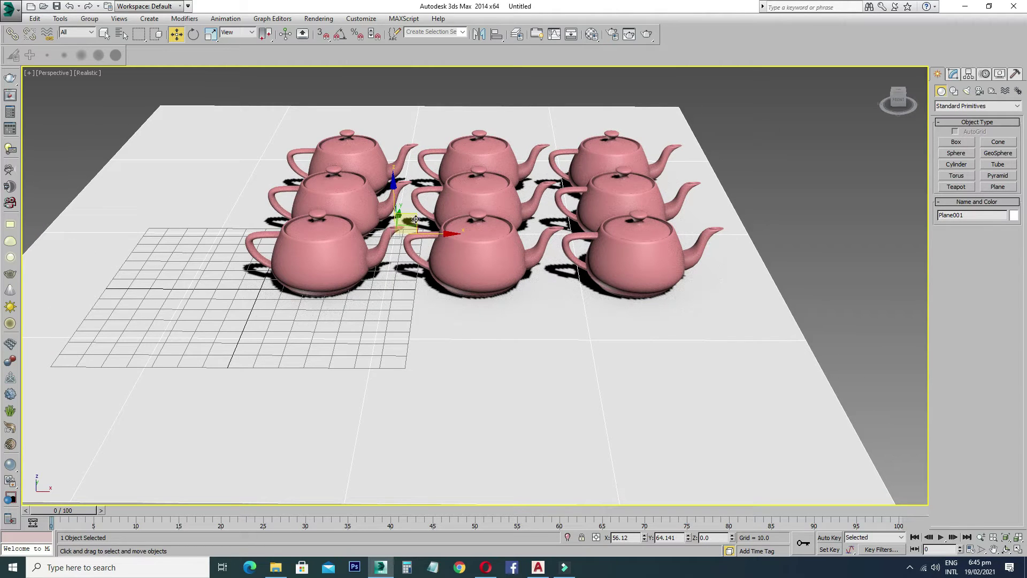
- In Top view, move the top teapot row further up and the bottom row further down
mouse_move(408, 268)
middle_mouse_down("alt")
mouse_move(425, 259)
mouse_move(402, 263)
middle_mouse_up("alt")
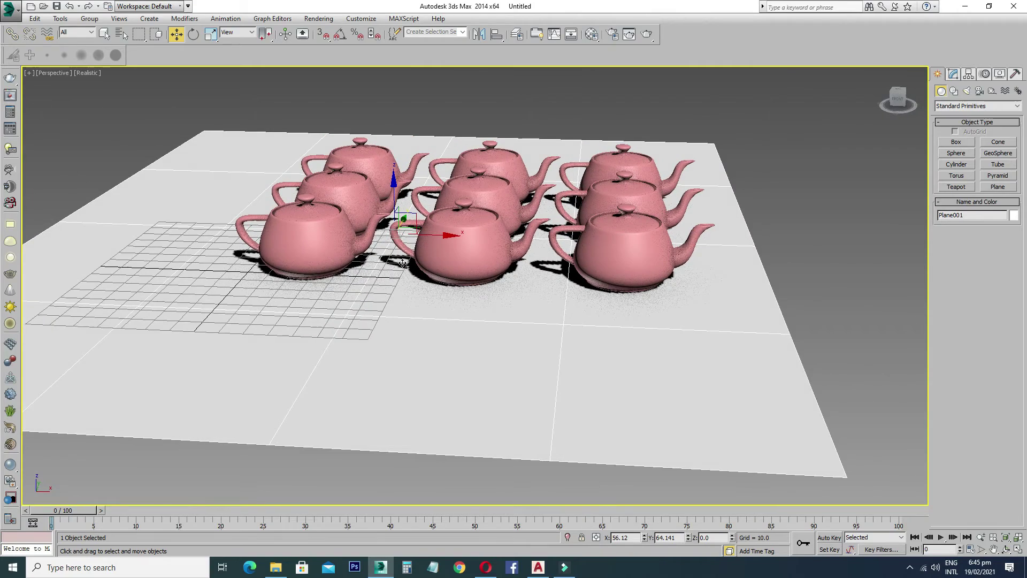
middle_click_drag(417, 229, 473, 255, "alt")
scroll(473, 255, "down", 3)
scroll(473, 255, "down", 2)
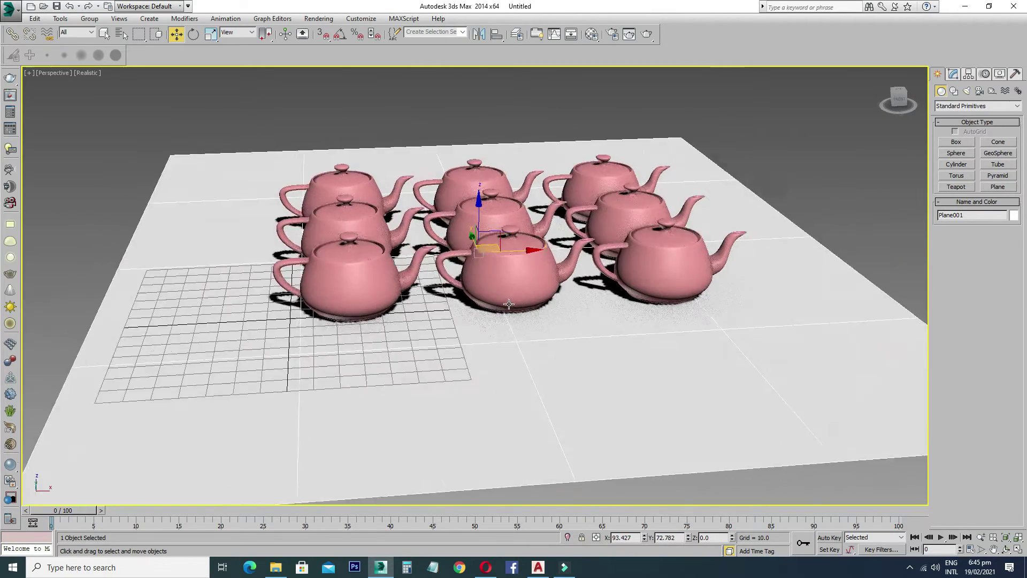
key("alt+w")
key("alt+w")
scroll(319, 241, "down", 3)
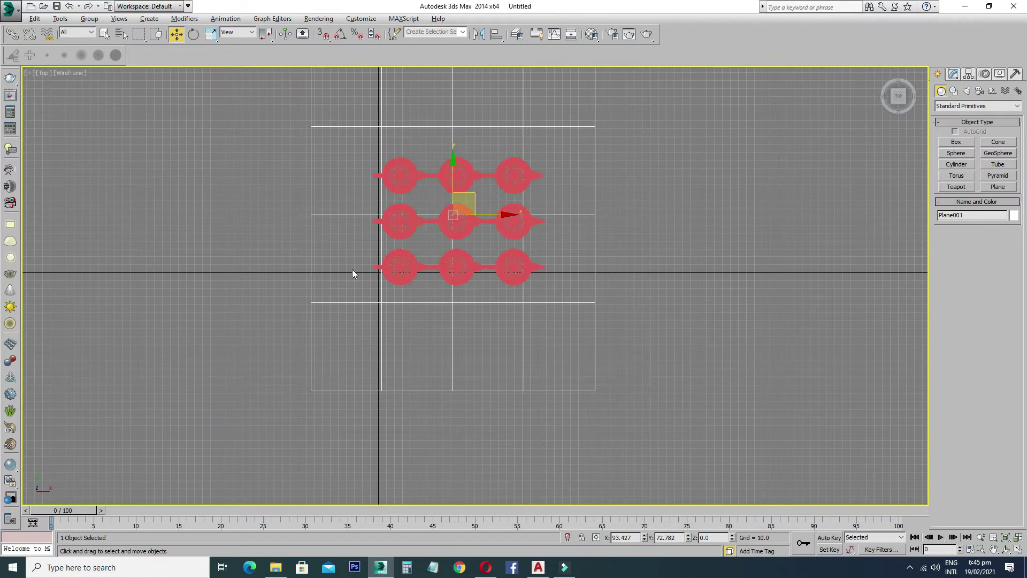
left_click_drag(251, 166, 534, 224)
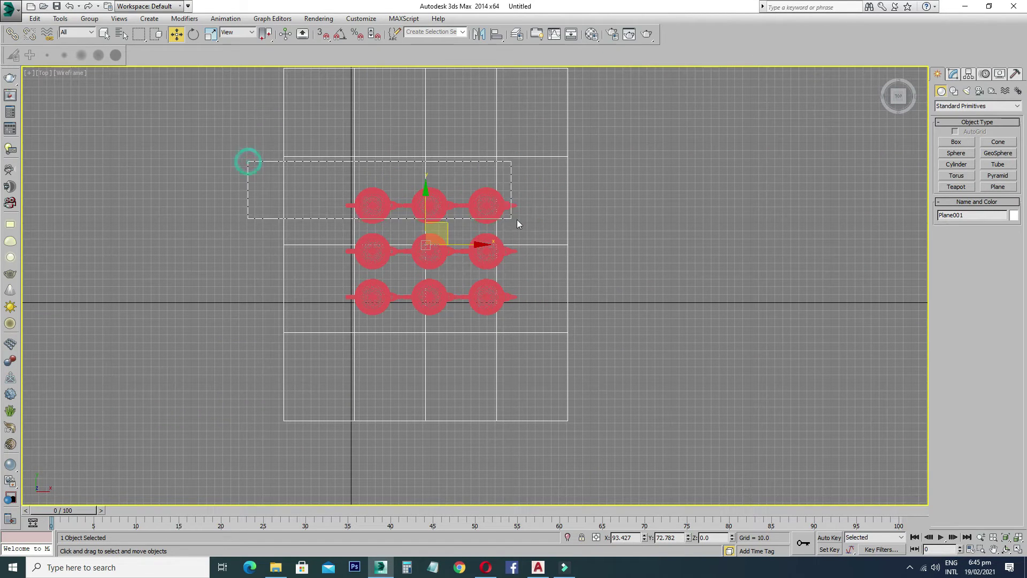
left_click_drag(430, 153, 431, 145)
left_click_drag(261, 275, 514, 319)
left_click_drag(431, 244, 432, 258)
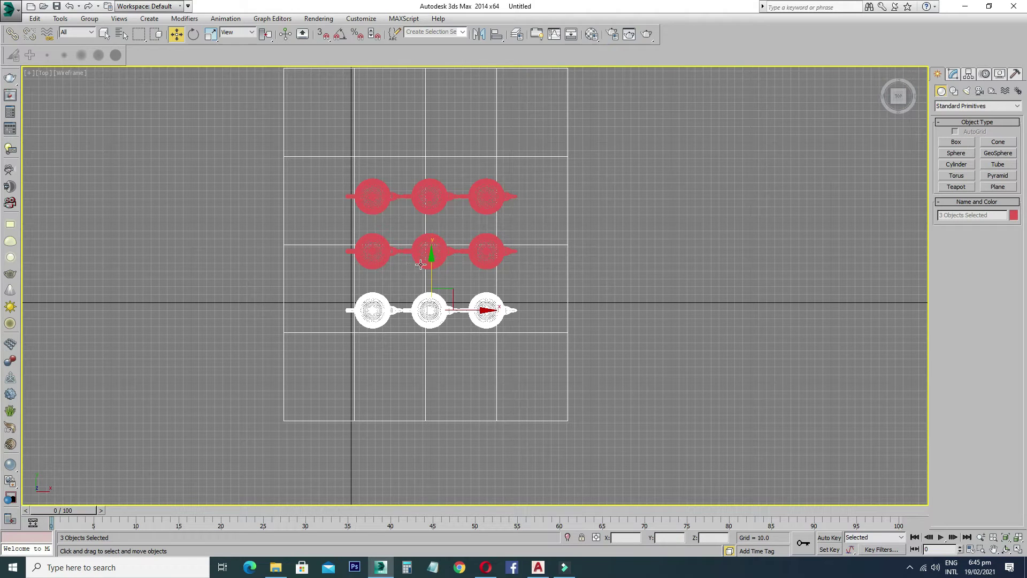
- Select all nine teapots and bring up their object colour choices in a maximized Perspective view
left_click_drag(243, 162, 576, 354)
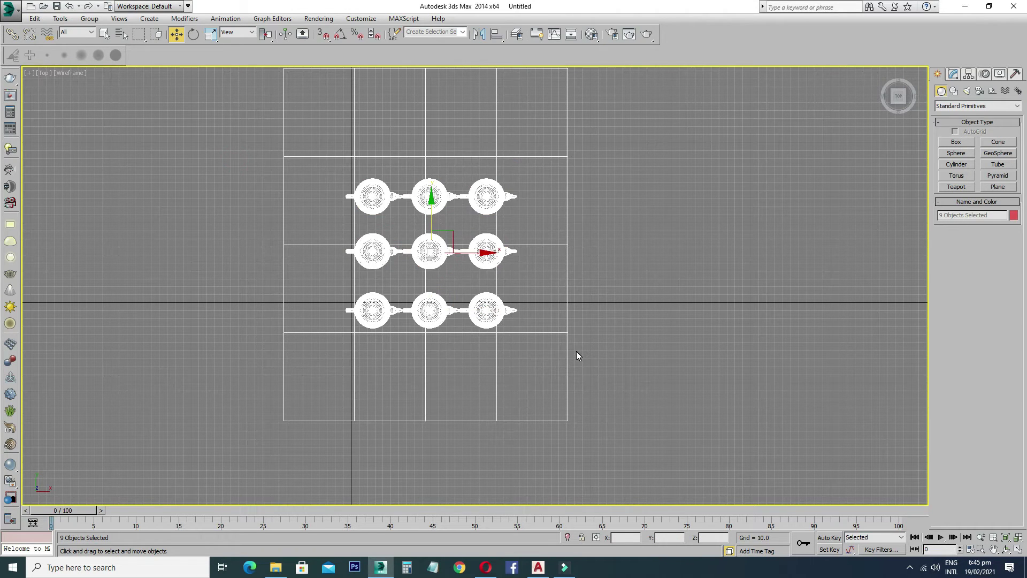
key("m")
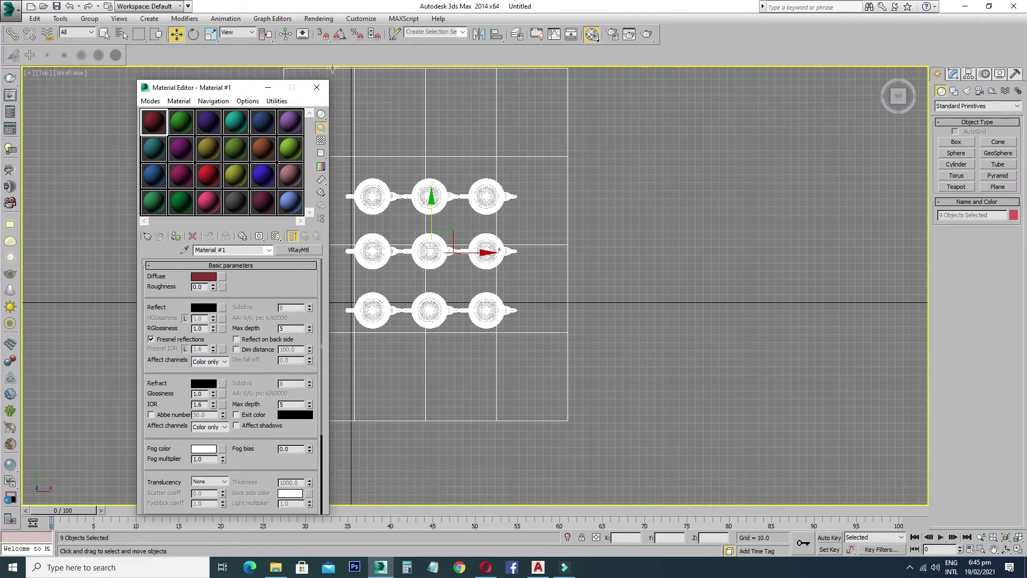
left_click(317, 87)
key("alt+w")
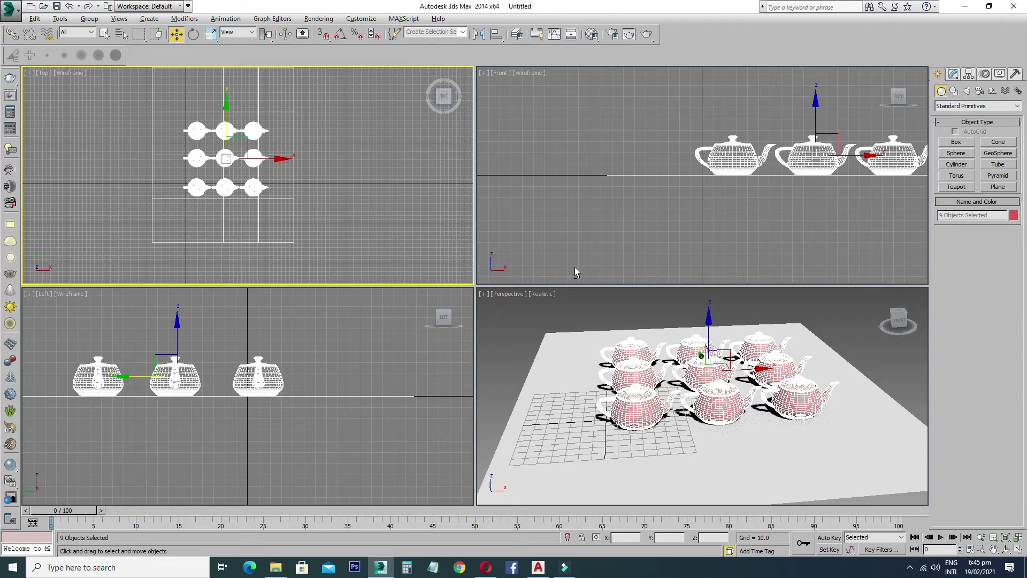
key("alt+w")
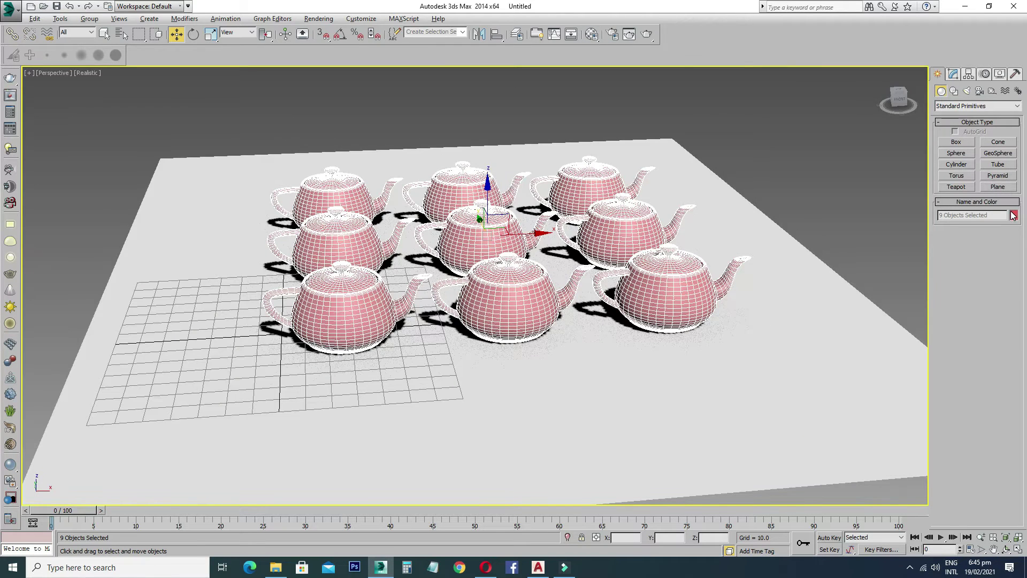
left_click(1014, 215)
- Make all nine teapots white
left_click(331, 294)
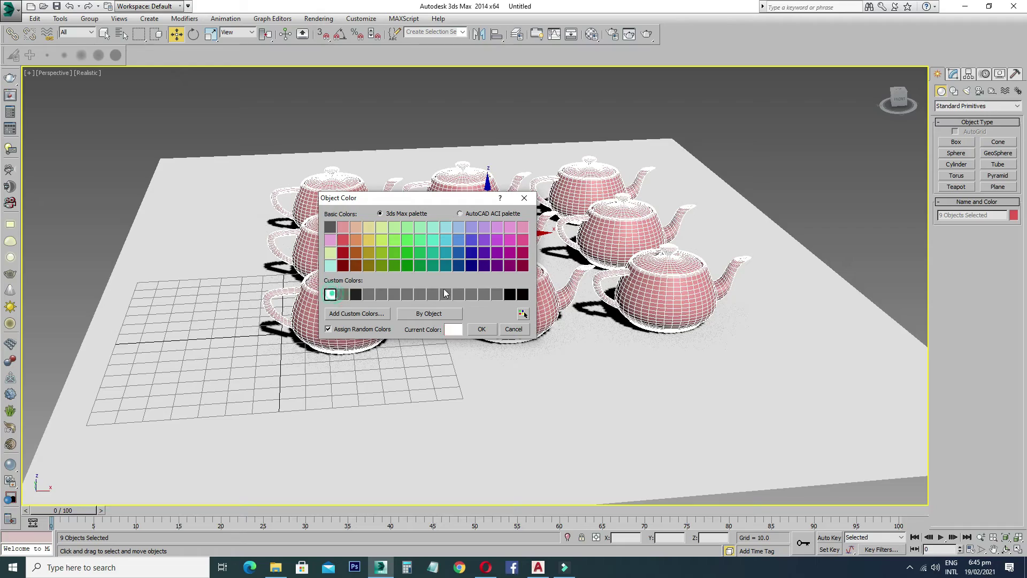
left_click(481, 329)
middle_click_drag(438, 316, 468, 328, "alt")
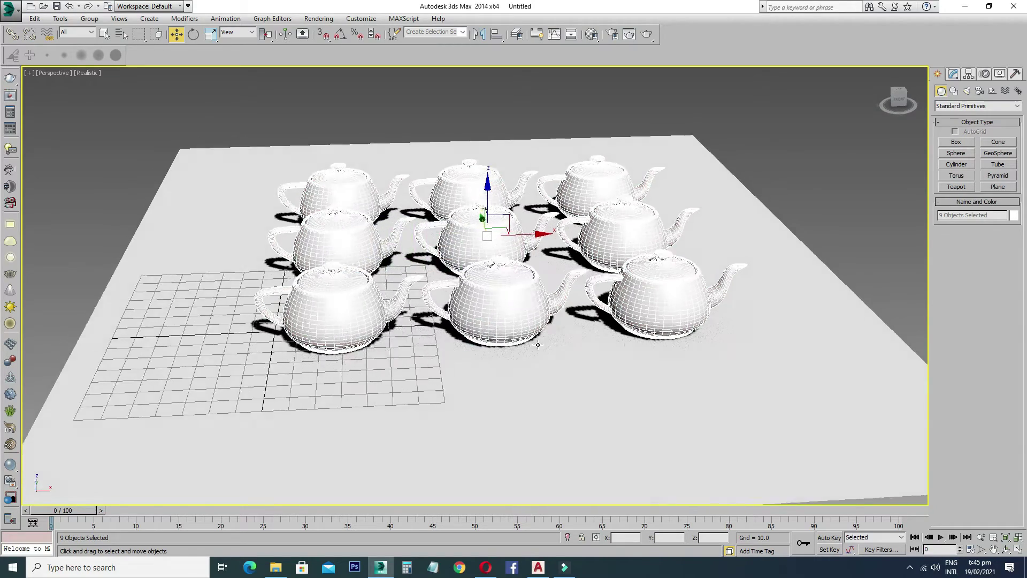
- Select only the centre teapot, Teapot005, and open the material editor
scroll(467, 328, "up", 2)
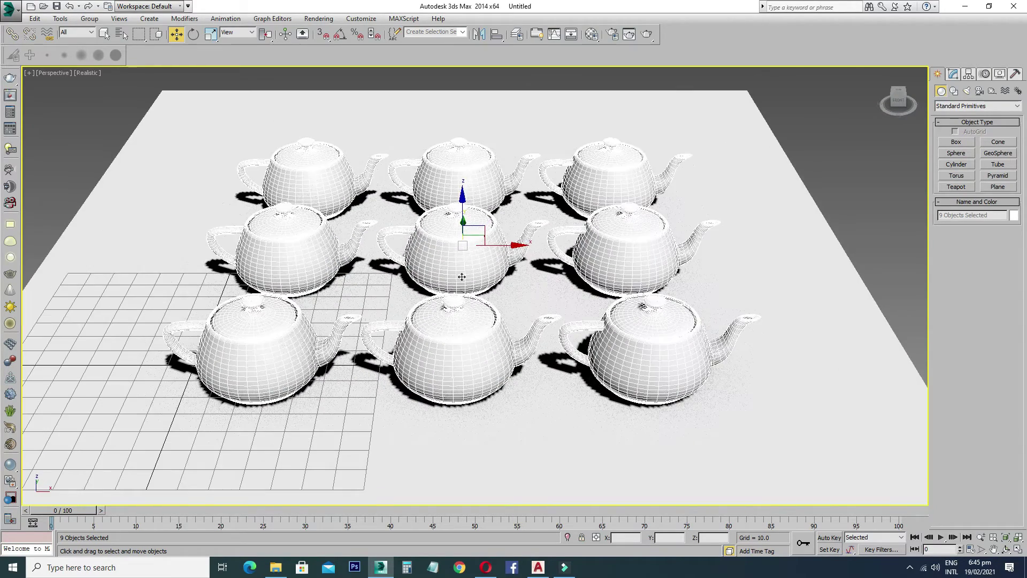
left_click(458, 251)
left_click(591, 34)
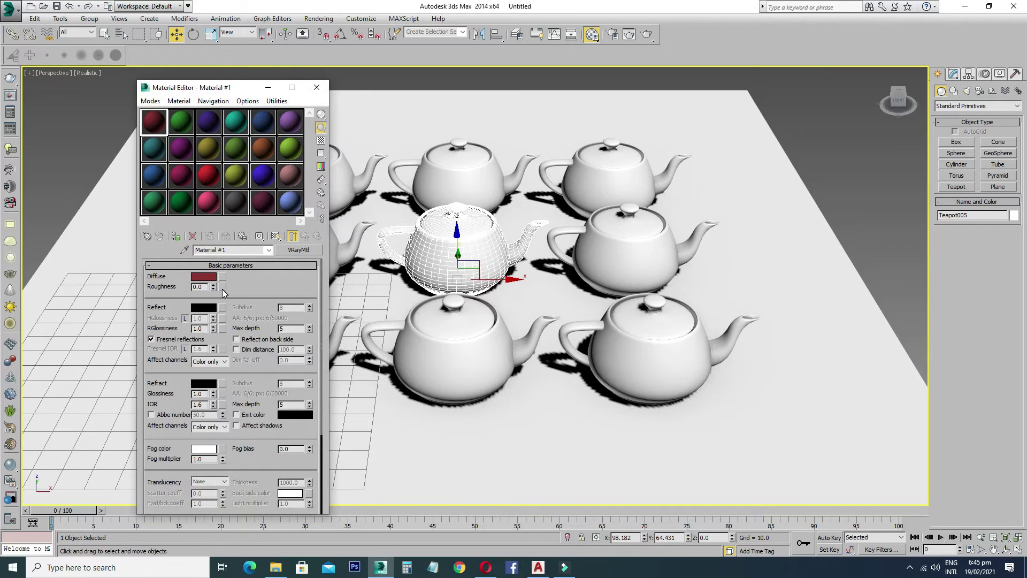
- Change Material #1 to a VRayLightMtl with light colour RGB 189, 27, 27
left_click(304, 249)
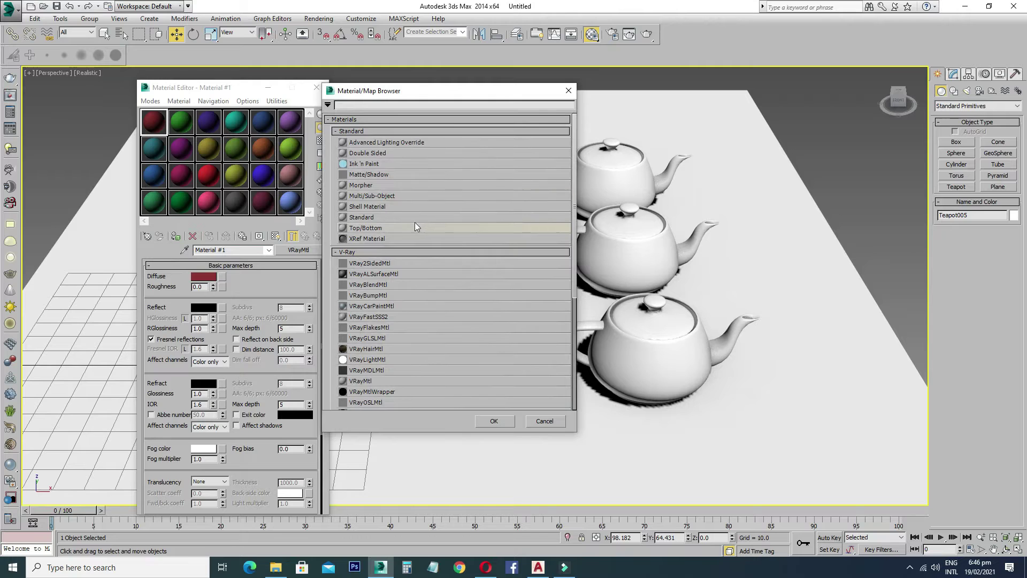
double_click(345, 358)
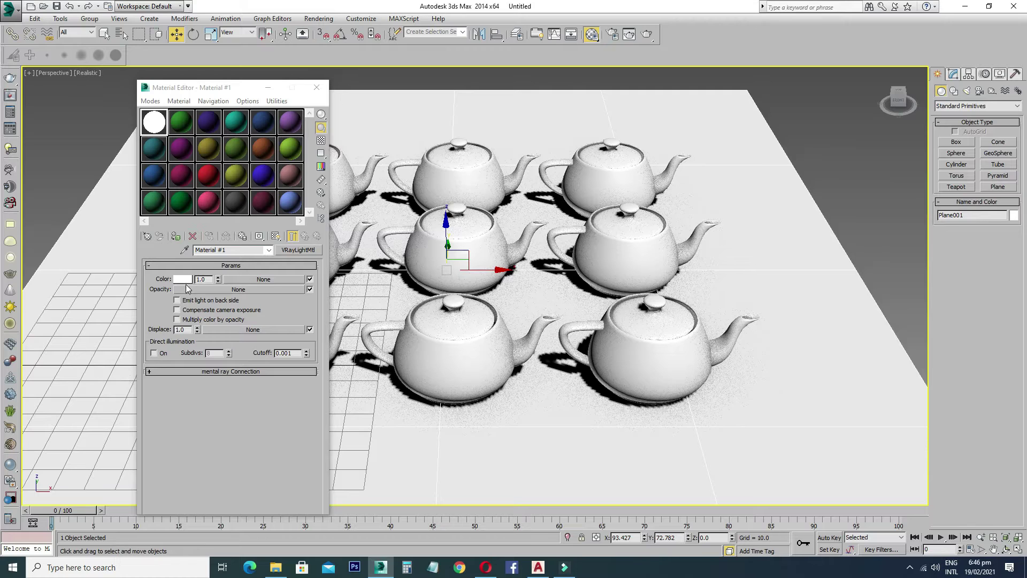
left_click(182, 279)
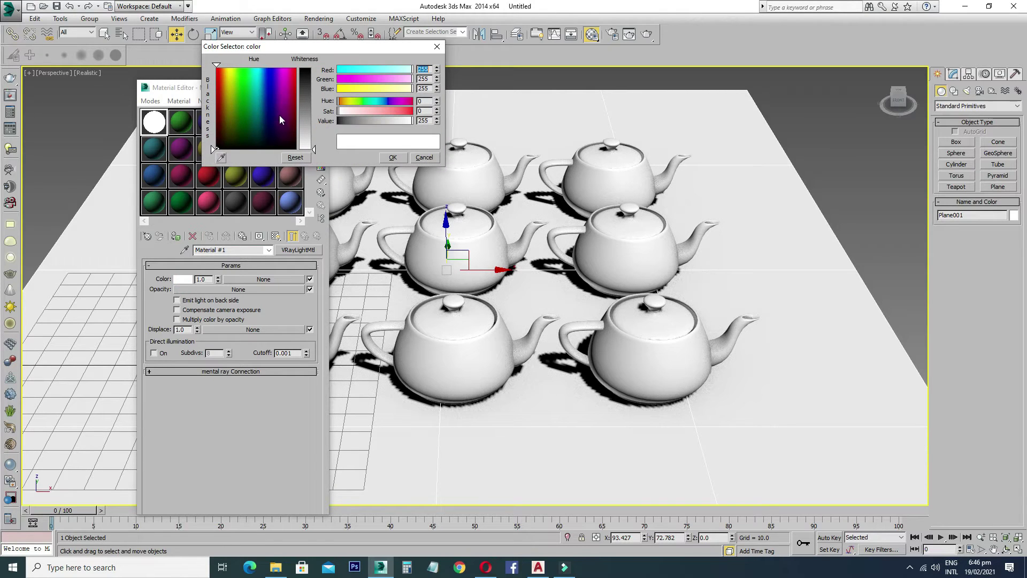
mouse_move(222, 106)
left_mouse_down()
mouse_move(214, 122)
mouse_move(214, 91)
left_mouse_up()
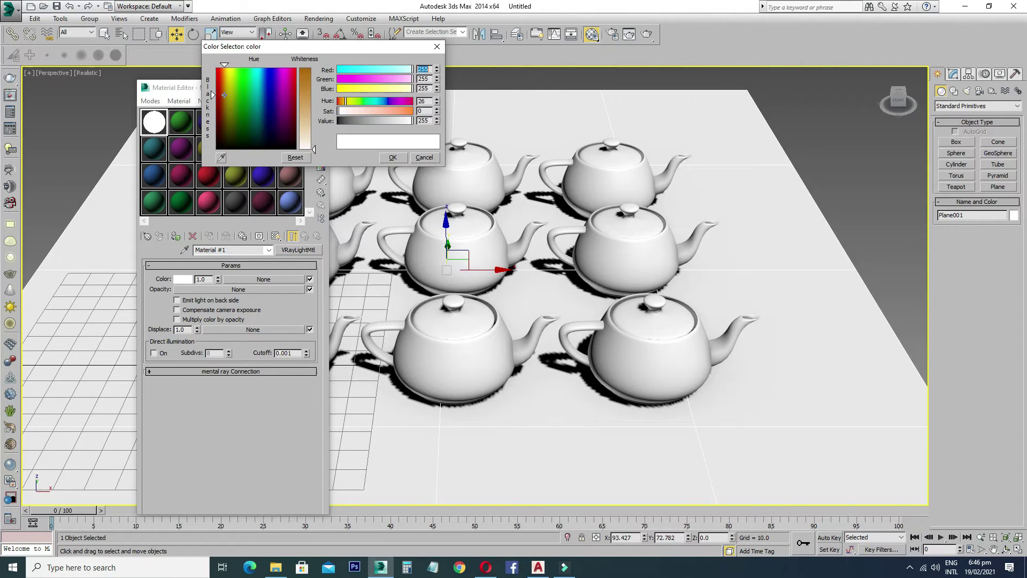
left_click(304, 86)
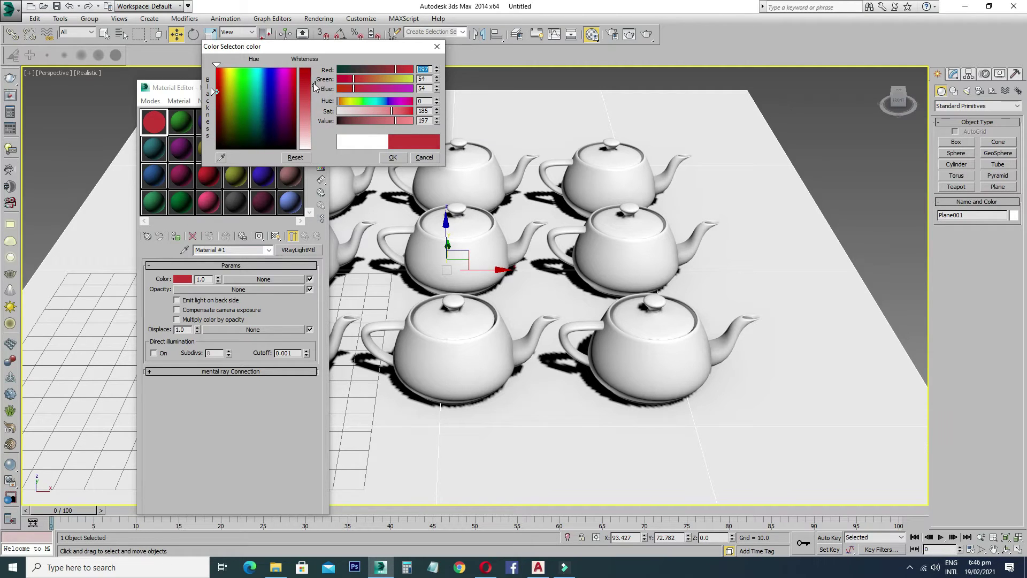
left_click_drag(314, 84, 321, 78)
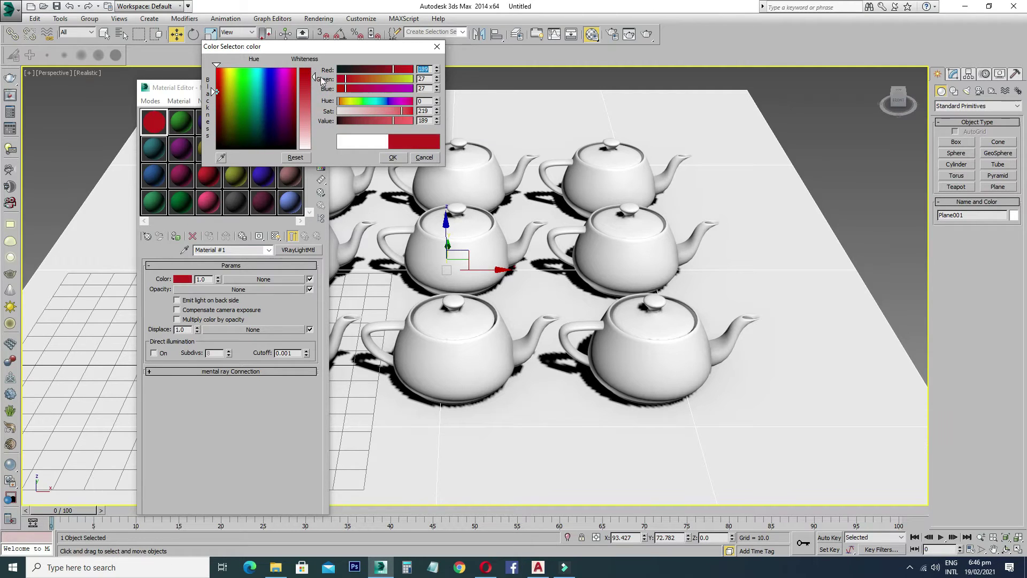
left_click(400, 156)
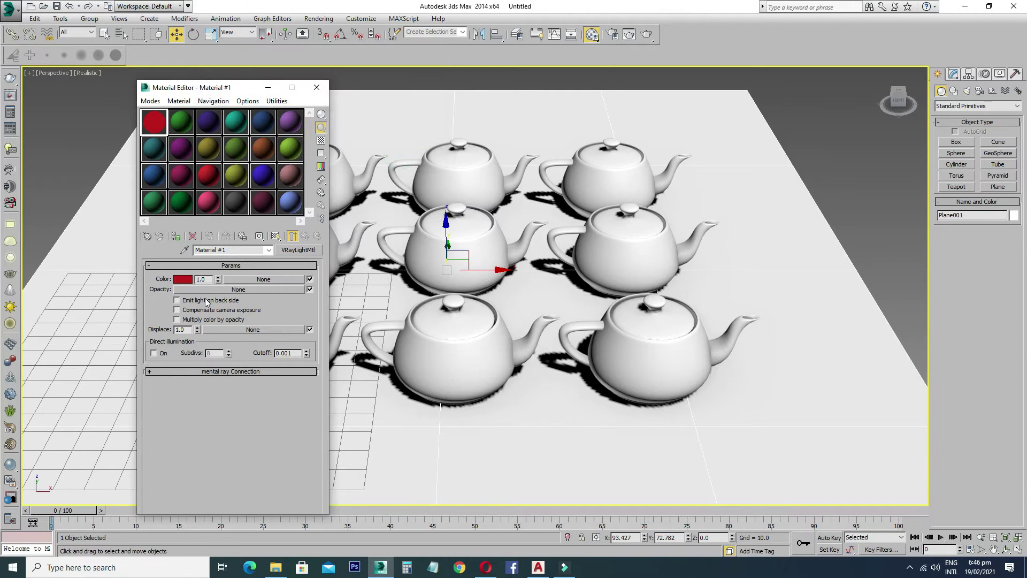
- Enable Compensate camera exposure and set the light colour multiplier to 5.0
left_click(180, 310)
double_click(201, 279)
type("5")
key("Return")
- Assign the red light material to the centre teapot, show it shaded in the viewport, and close the material editor
mouse_move(435, 247)
middle_mouse_down()
mouse_move(571, 260)
mouse_move(522, 266)
middle_mouse_up()
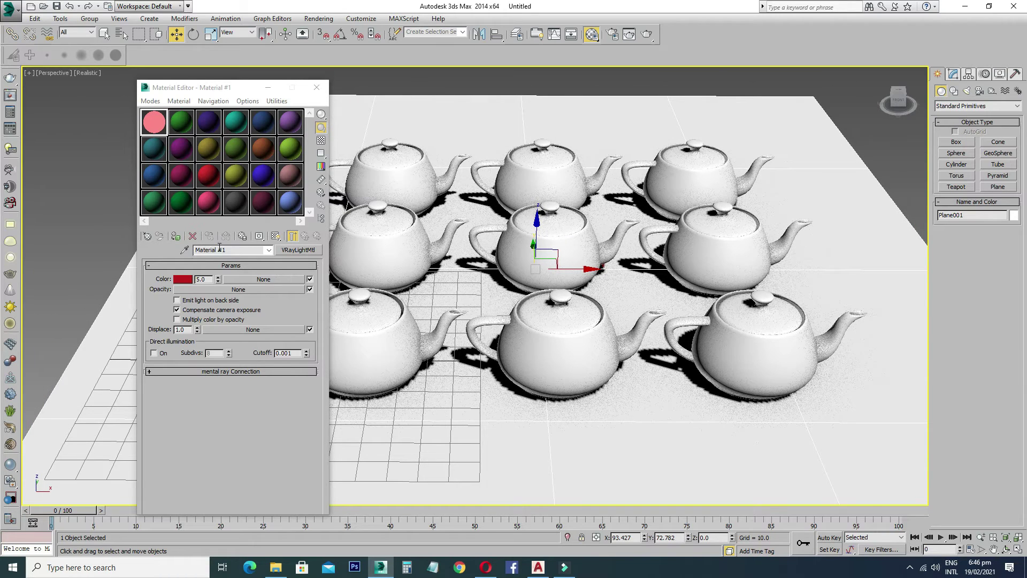
left_click(176, 236)
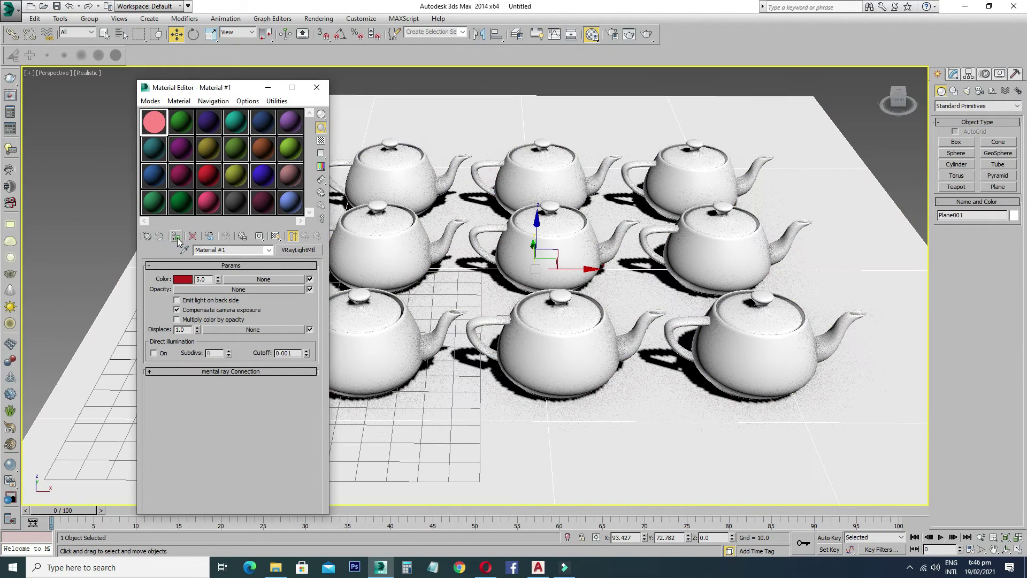
left_click(526, 229)
left_click(176, 237)
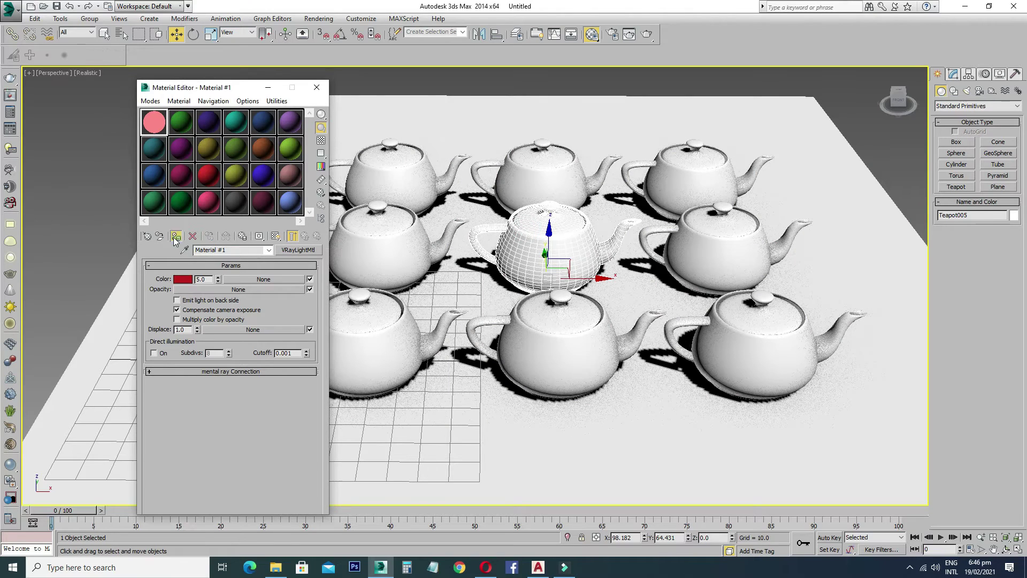
left_click(277, 239)
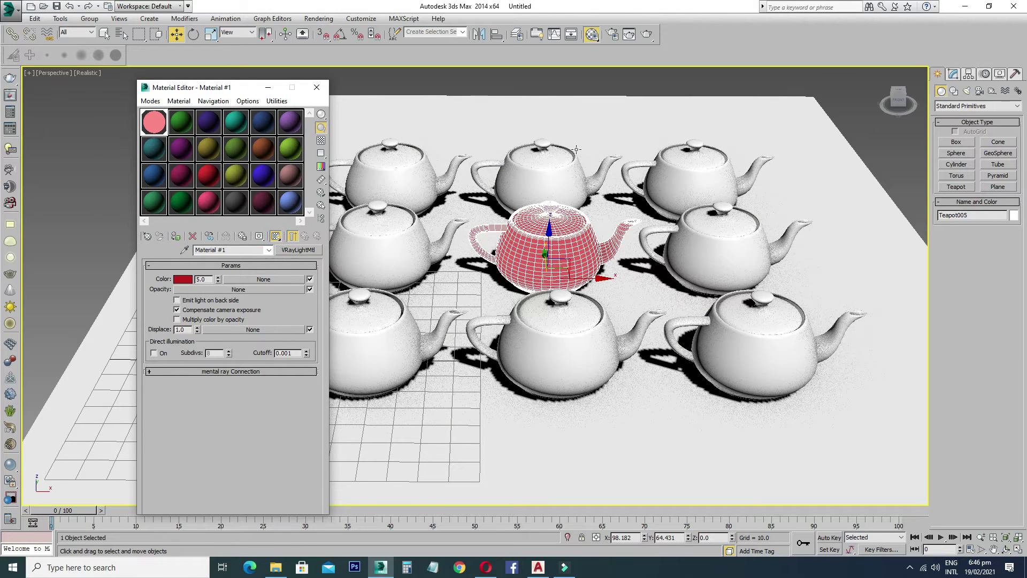
left_click(557, 94)
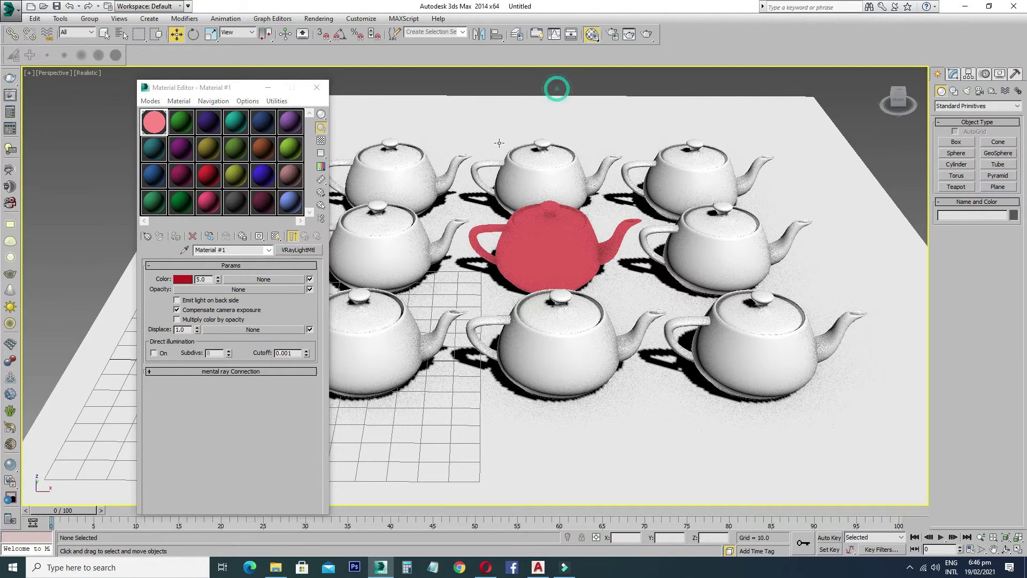
left_click(317, 92)
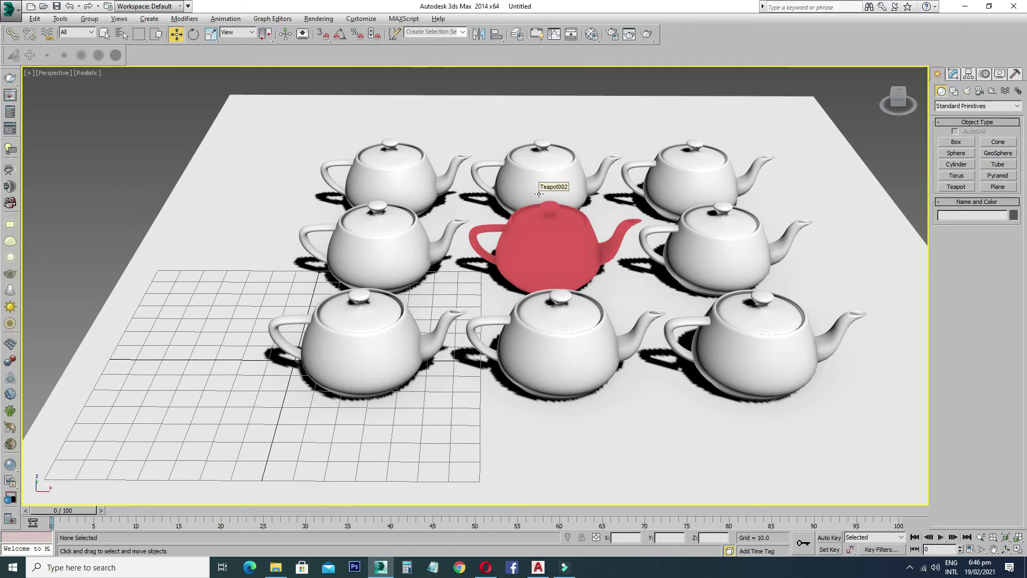
- Frame the red centre teapot in the Perspective view and render it with V-Ray
middle_click_drag(539, 194, 496, 224)
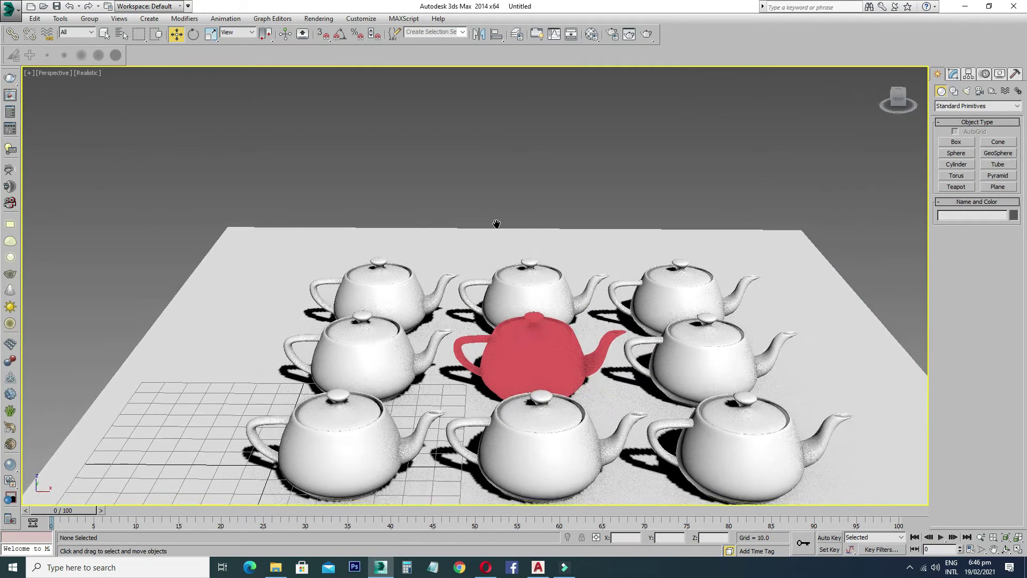
scroll(486, 208, "up", 2)
middle_click_drag(471, 203, 406, 169)
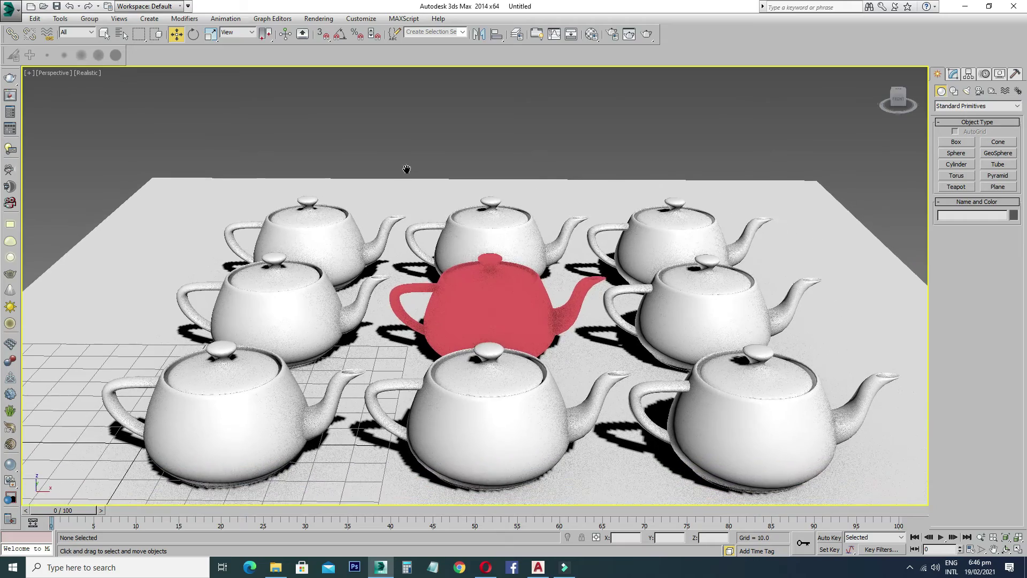
left_click(489, 345)
key("z")
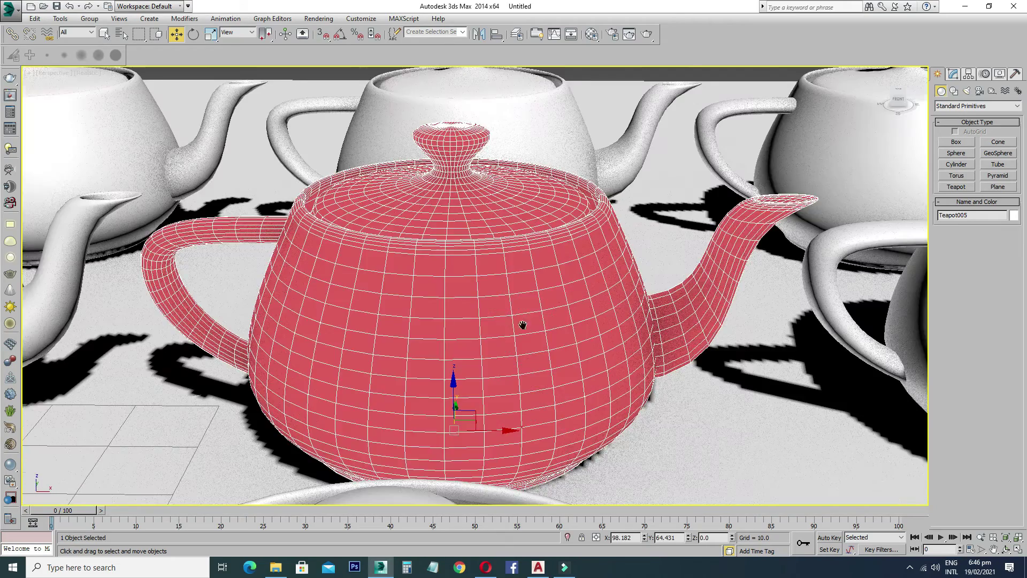
scroll(523, 324, "down", 5)
mouse_move(493, 274)
middle_mouse_down()
mouse_move(513, 257)
mouse_move(507, 231)
middle_mouse_up()
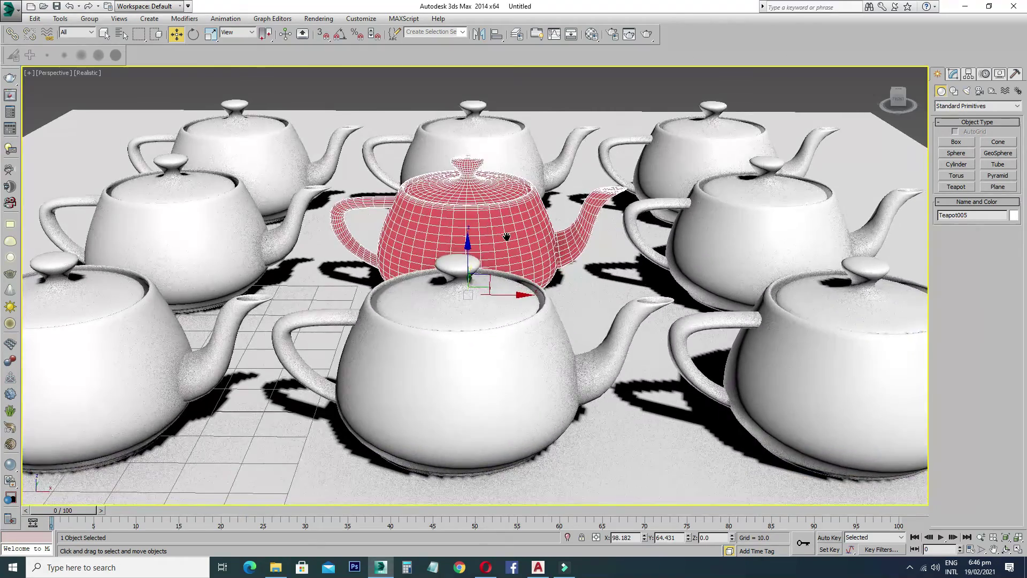
left_click(646, 34)
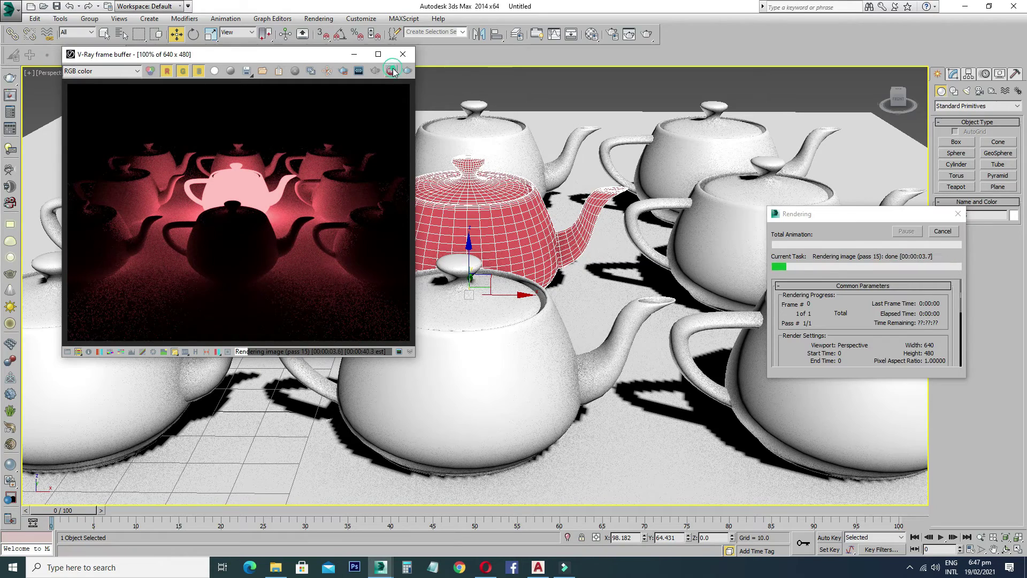
- Close the render, re-render and stop it, then raise the red teapot to a height of 21.9
left_click(402, 54)
mouse_move(481, 139)
middle_mouse_down("alt")
mouse_move(485, 185)
mouse_move(475, 193)
middle_mouse_up("alt")
scroll(483, 180, "down", 5)
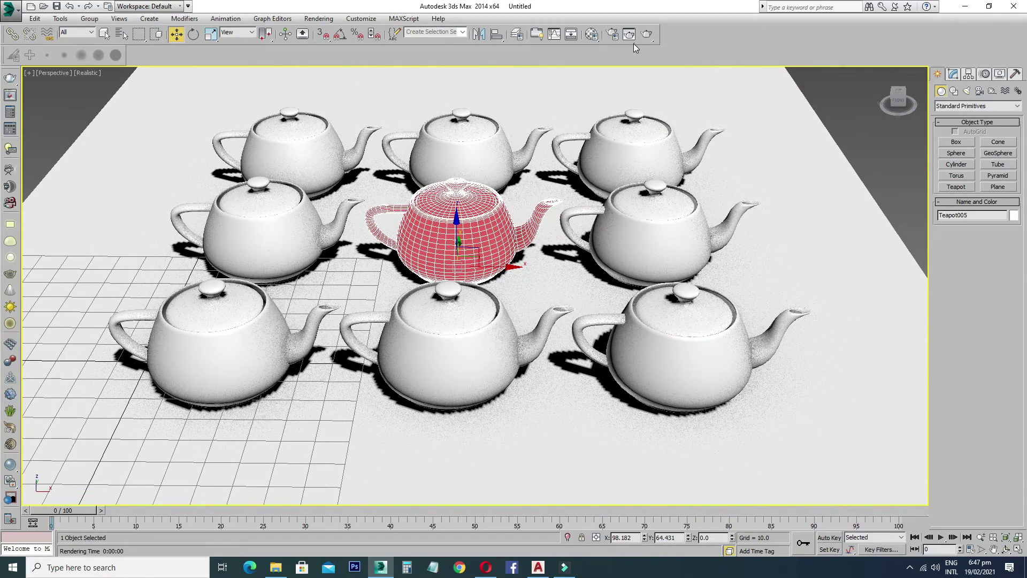
left_click(646, 37)
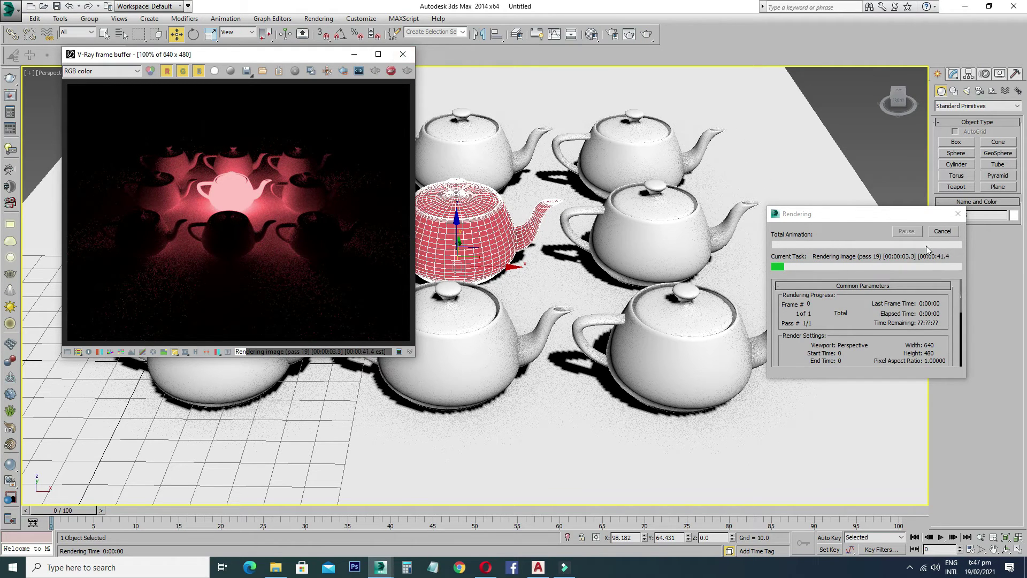
left_click(391, 71)
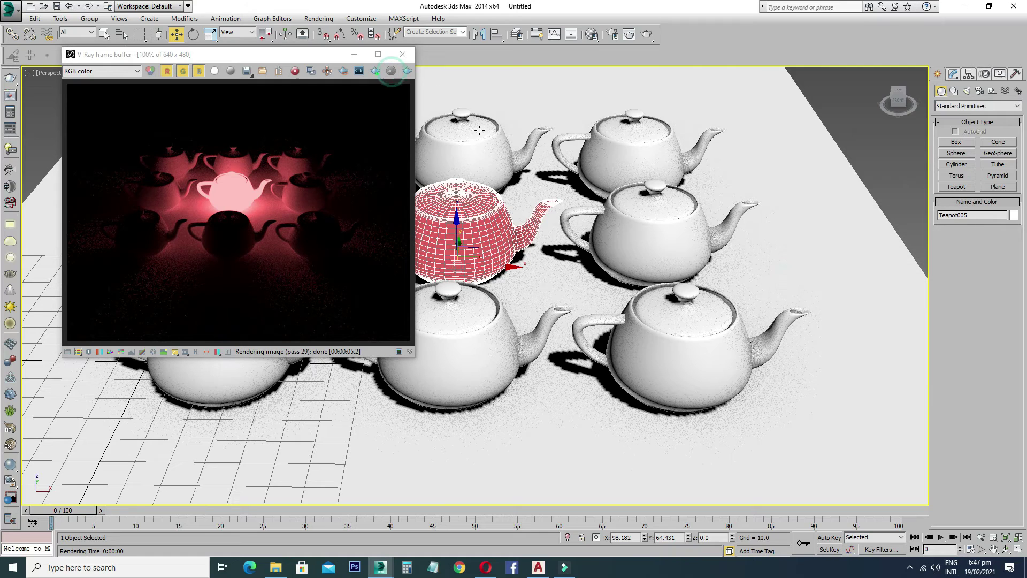
left_click_drag(462, 213, 447, 159)
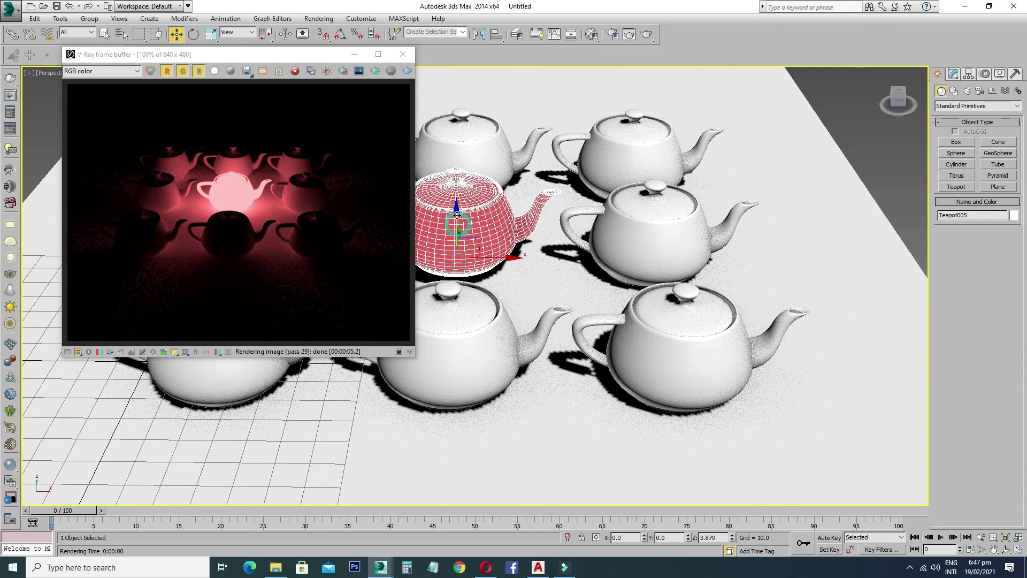
- Raise the red centre teapot to a height of 36.407 and start a fresh V-Ray render
left_click(403, 54)
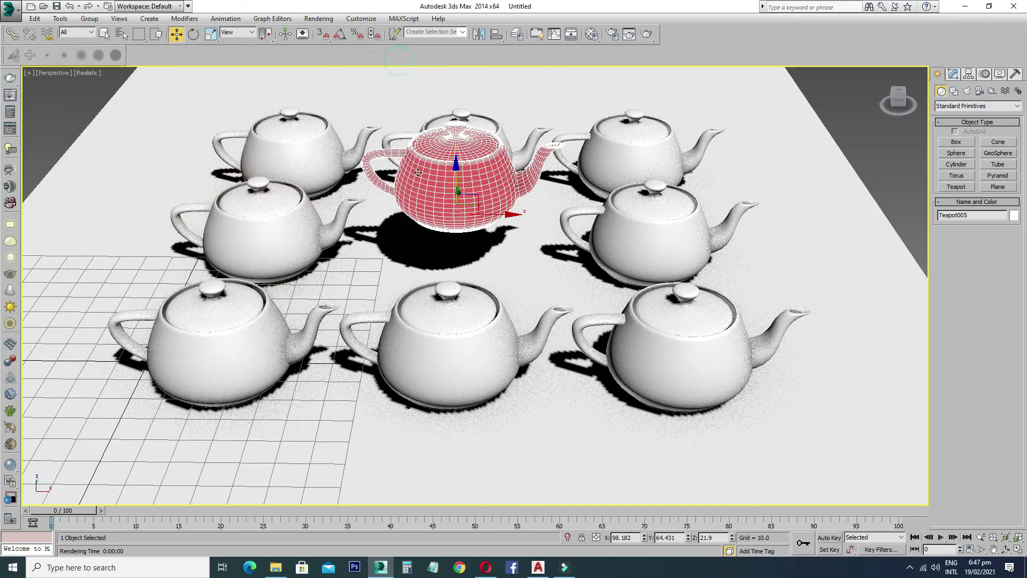
middle_click_drag(412, 225, 417, 158, "alt")
left_click_drag(456, 165, 455, 127)
mouse_move(437, 159)
middle_mouse_down("alt")
mouse_move(438, 189)
mouse_move(461, 192)
mouse_move(444, 193)
middle_mouse_up("alt")
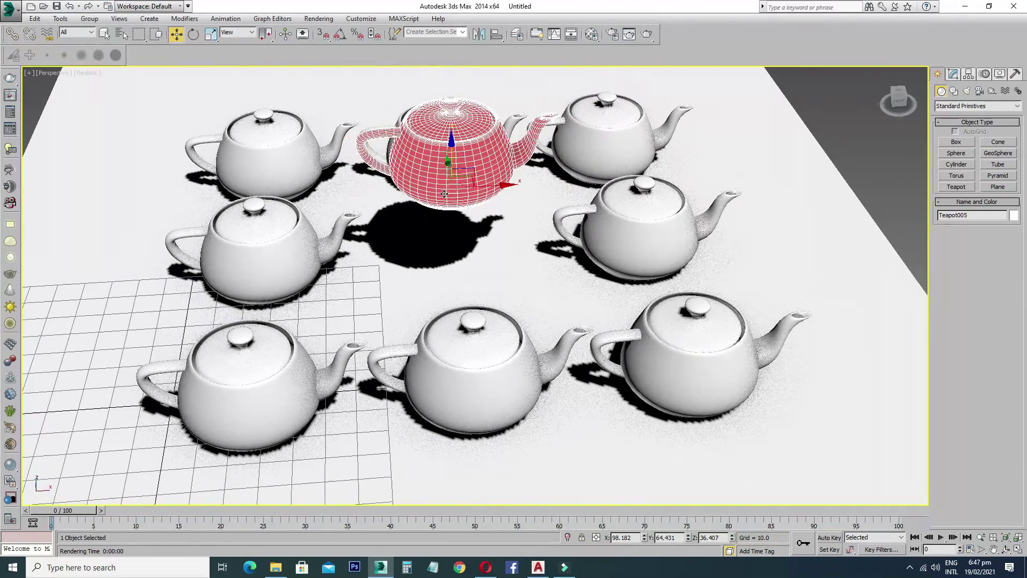
left_click(646, 35)
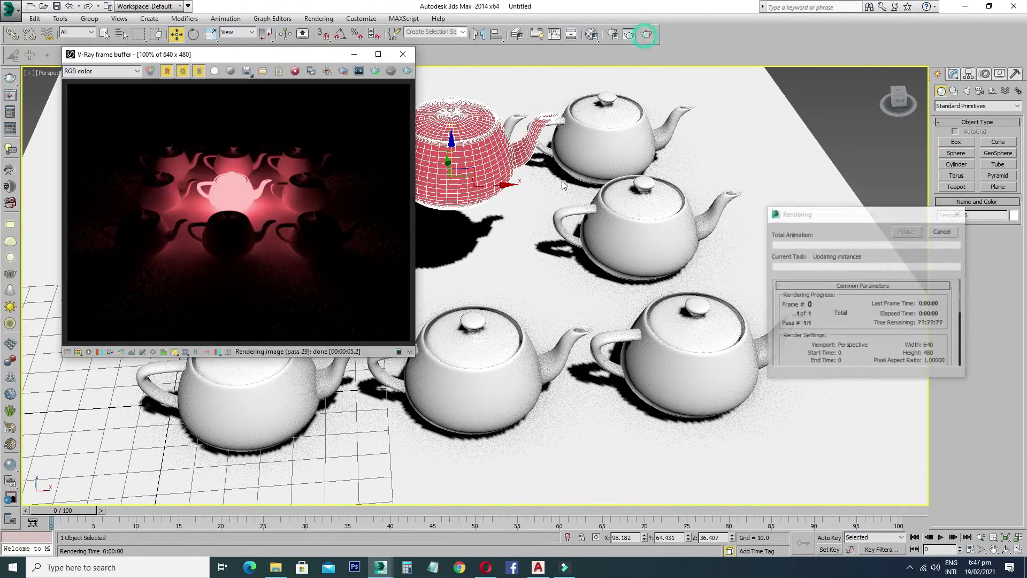